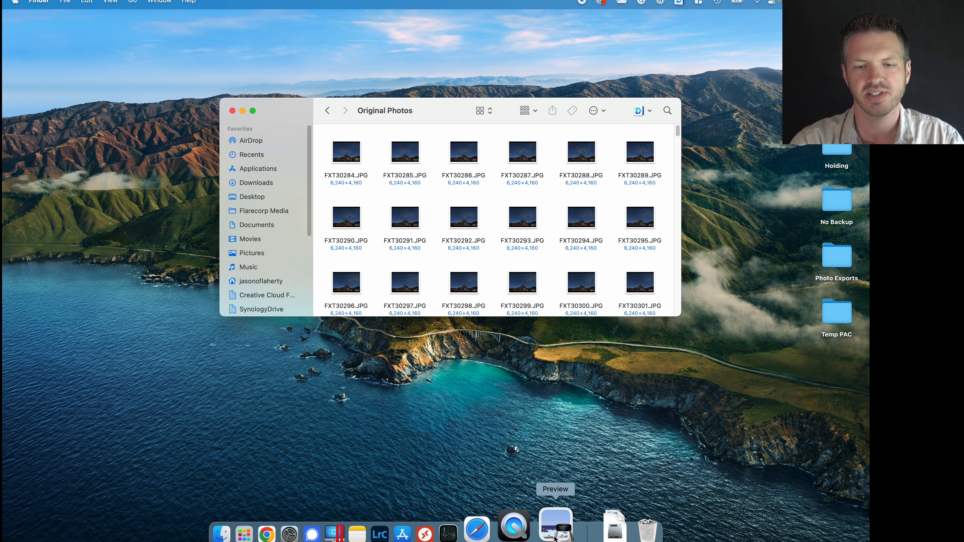
# Compare FXT30284.JPG and FXT30595.JPG side by side in Preview, and close both photos.
pyautogui.rightClick(555, 536)
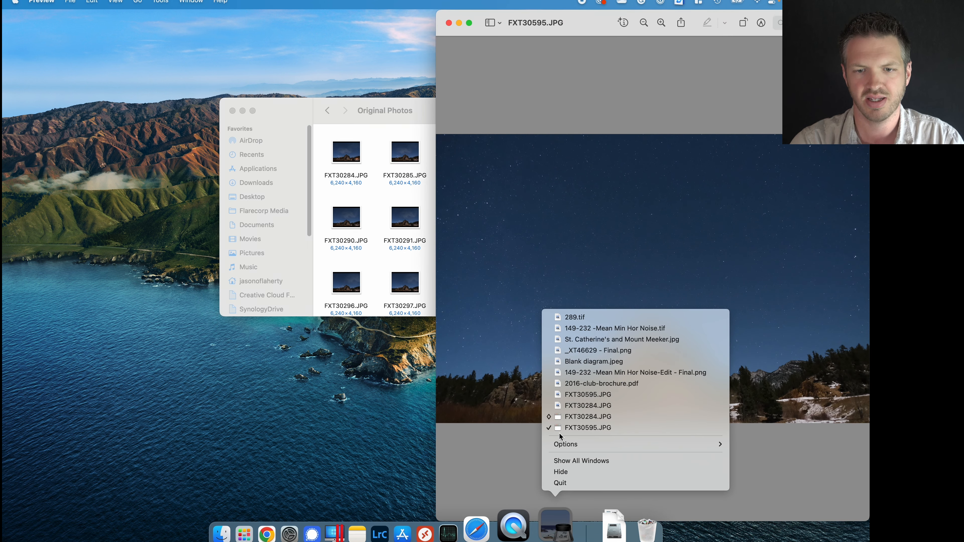
pyautogui.click(580, 418)
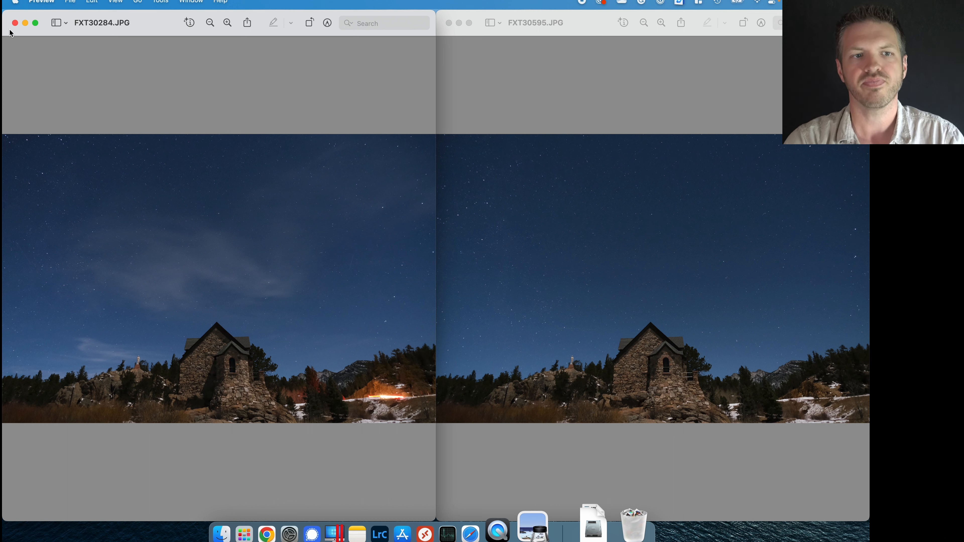
pyautogui.click(15, 23)
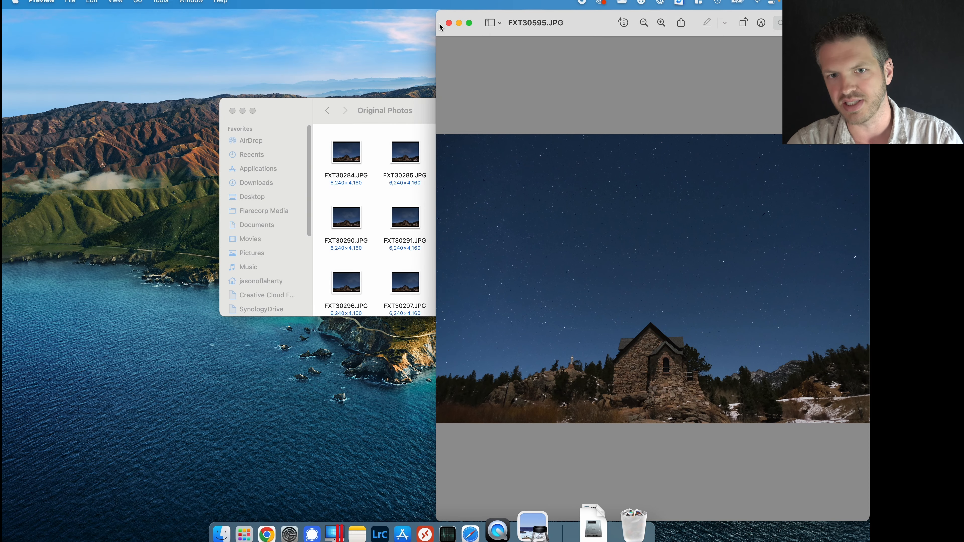
pyautogui.click(448, 23)
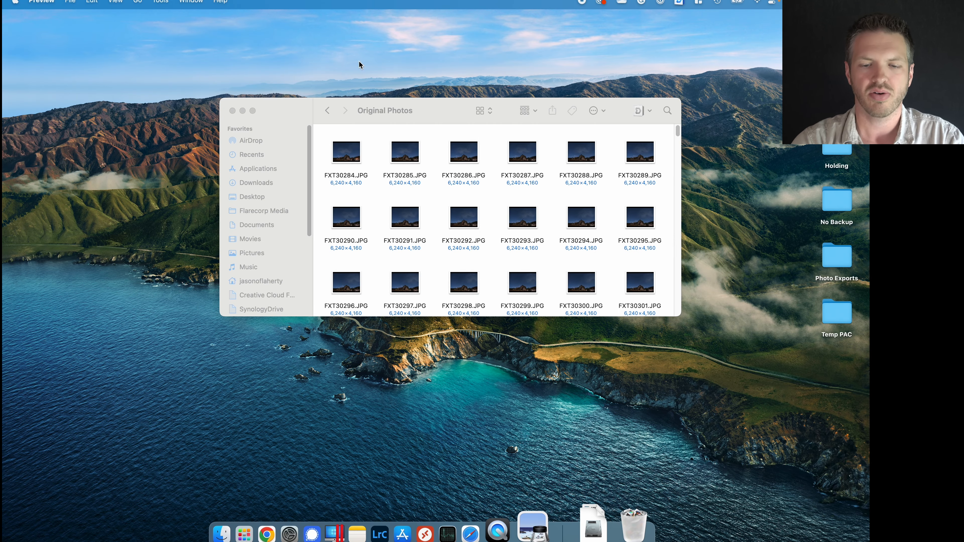
# Switch to Lightroom Classic and import all photos from the Original Photos folder on Sandisk 1TB, with address lookup disabled.
pyautogui.click(420, 530)
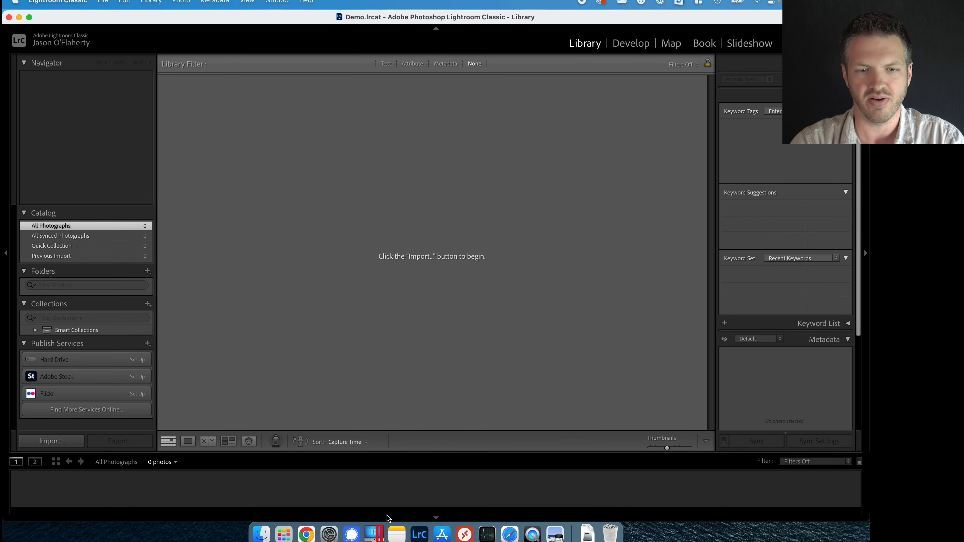
pyautogui.click(65, 441)
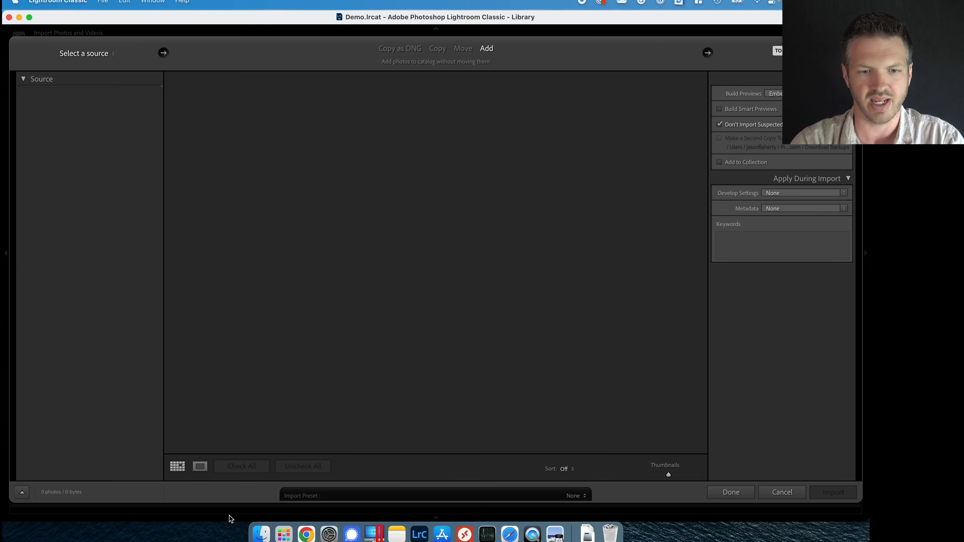
pyautogui.click(97, 131)
pyautogui.click(32, 142)
pyautogui.click(67, 165)
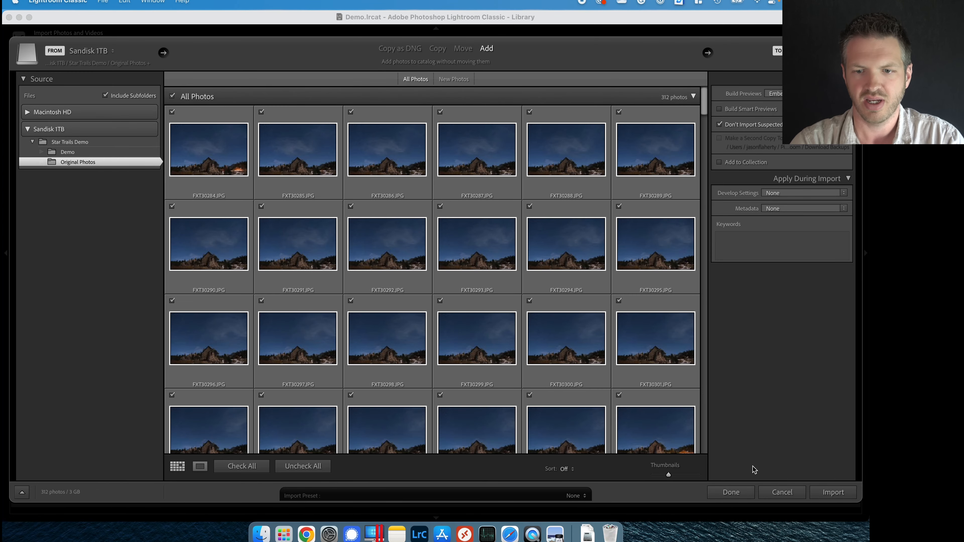
pyautogui.click(834, 492)
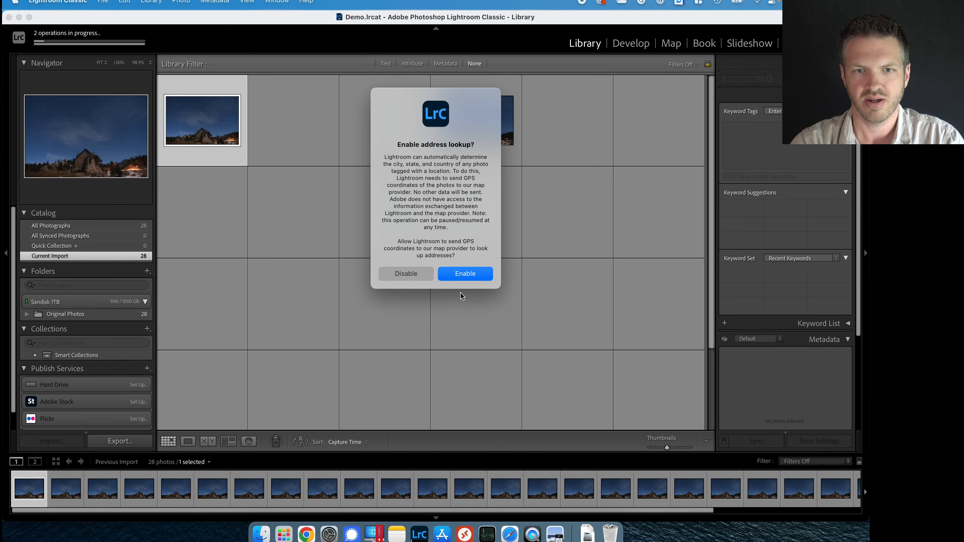
pyautogui.click(416, 272)
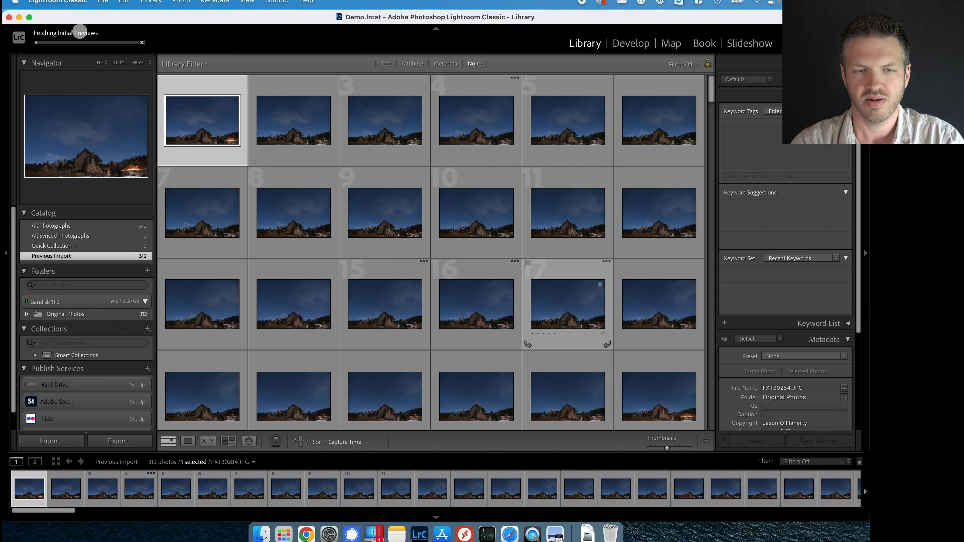
pyautogui.click(42, 37)
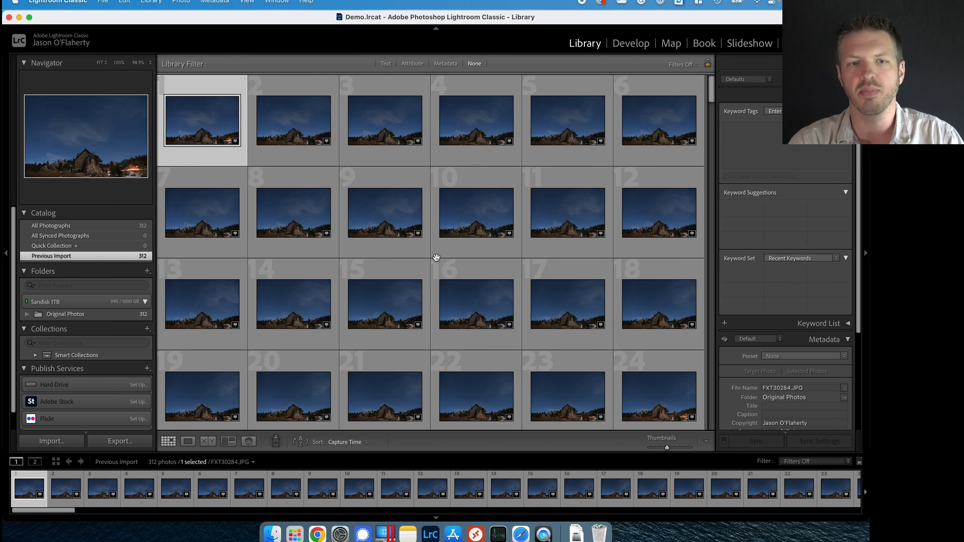
# Review the early frames for clouds and delete photos FXT30284.JPG through FXT30312.JPG from disk.
pyautogui.doubleClick(219, 123)
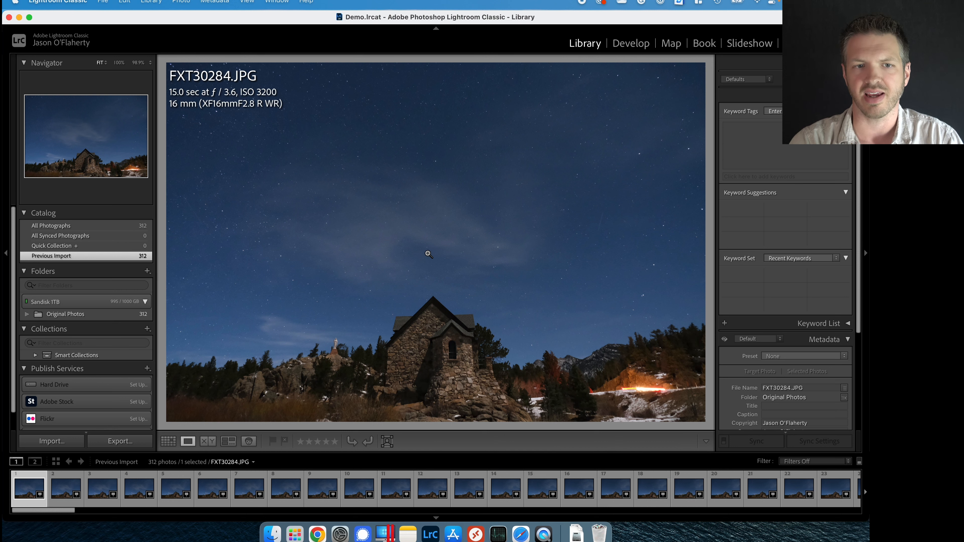
pyautogui.scroll(-10, 763, 490)
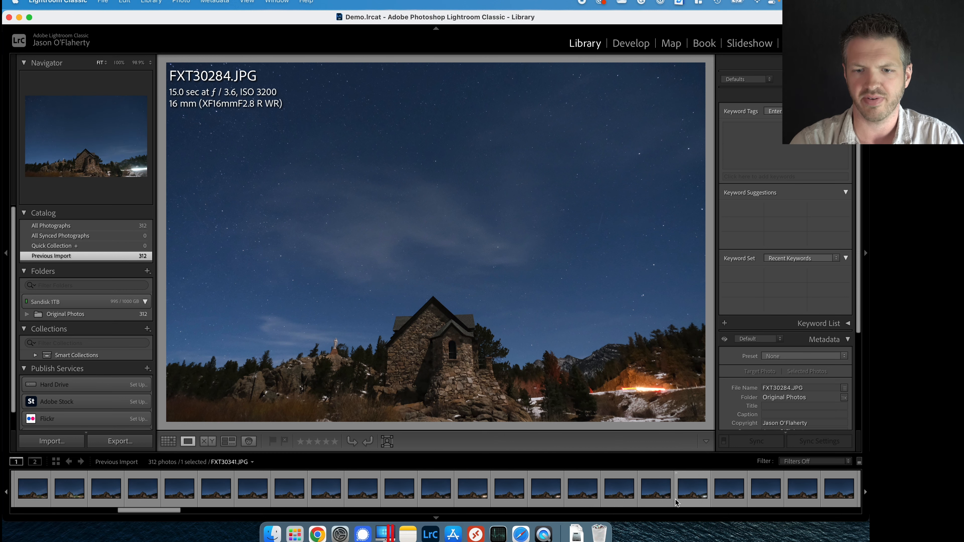
pyautogui.click(586, 493)
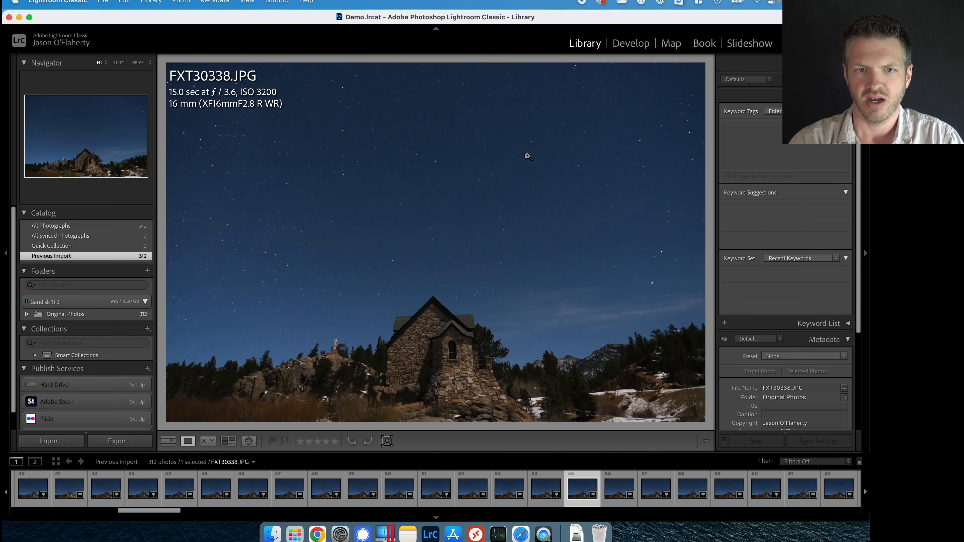
pyautogui.scroll(10, 514, 493)
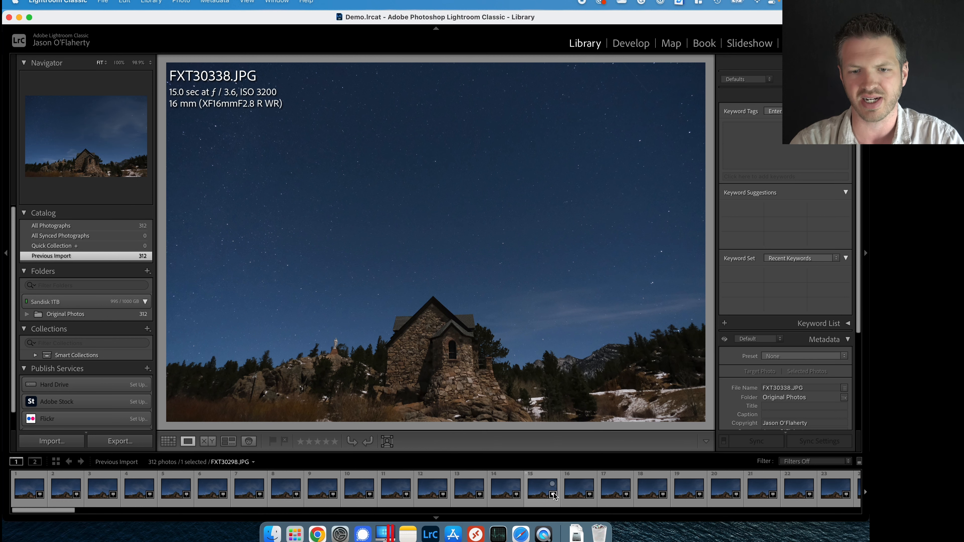
pyautogui.click(617, 489)
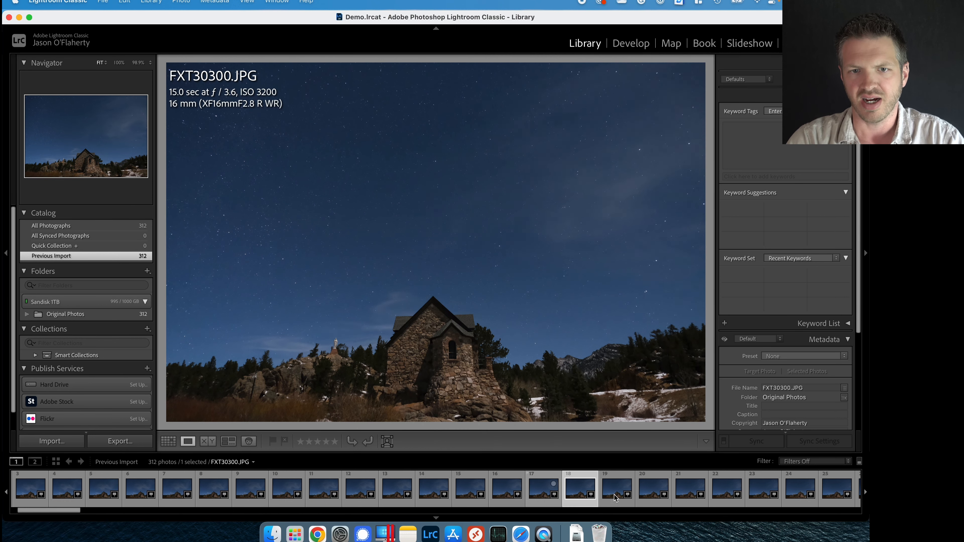
pyautogui.click(616, 494)
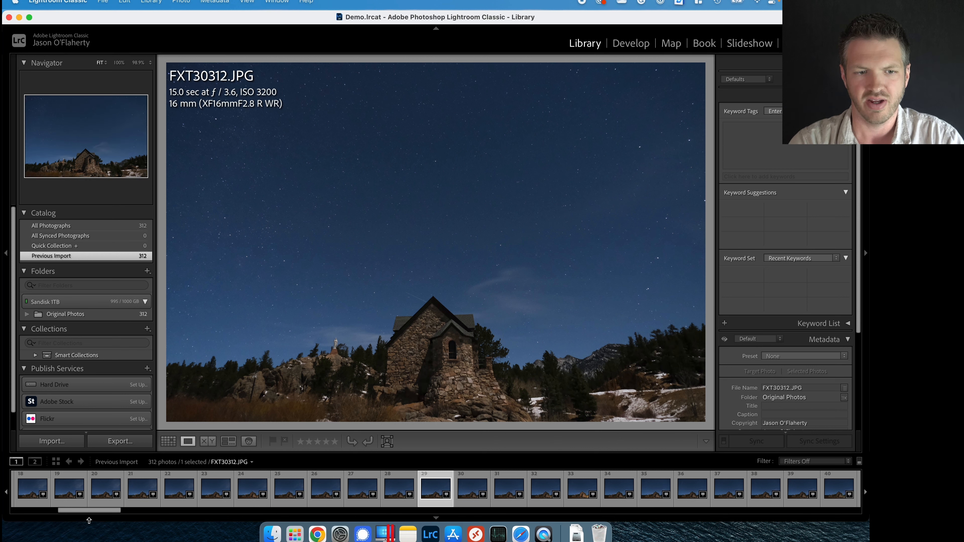
pyautogui.moveTo(98, 516); pyautogui.dragTo(52, 516)
pyautogui.keyDown('shift'); pyautogui.click(32, 492); pyautogui.keyUp('shift')
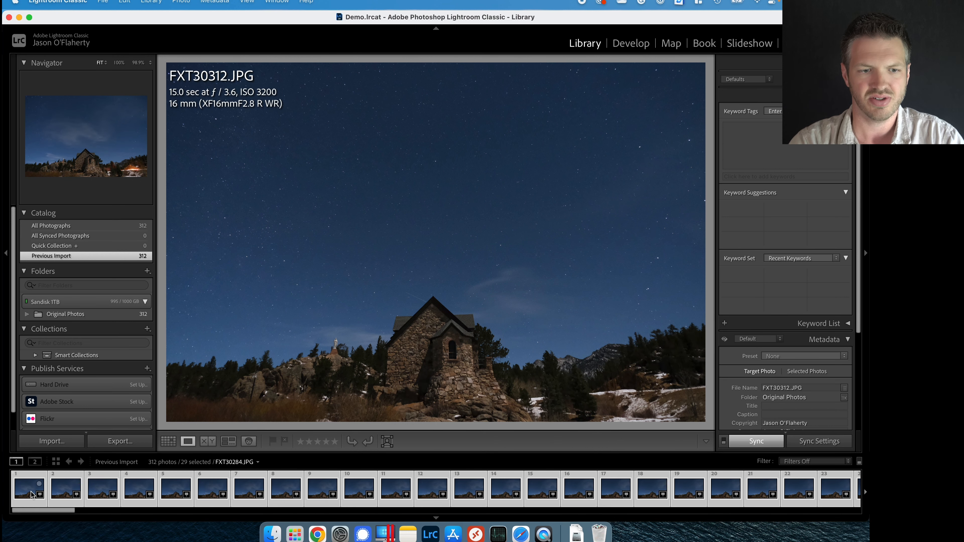
pyautogui.rightClick(32, 492)
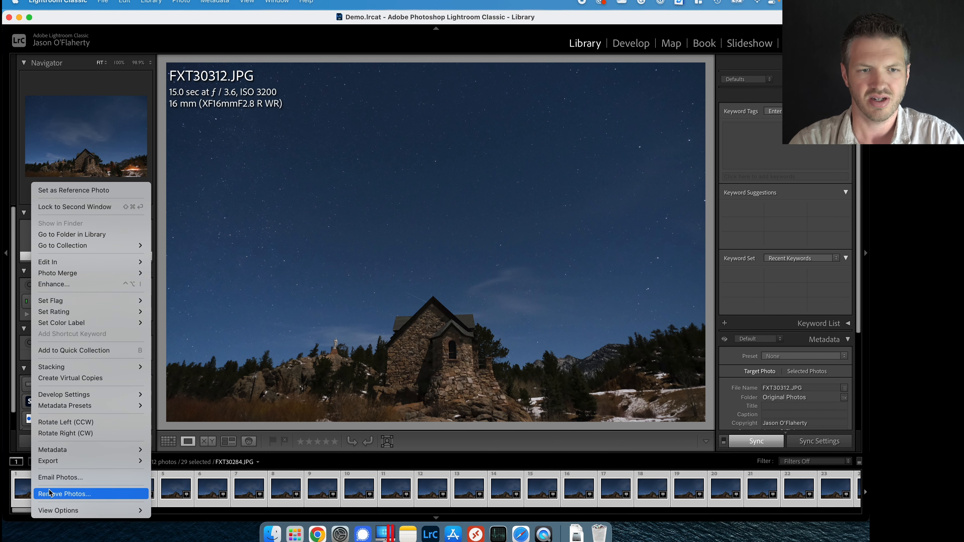
pyautogui.click(116, 494)
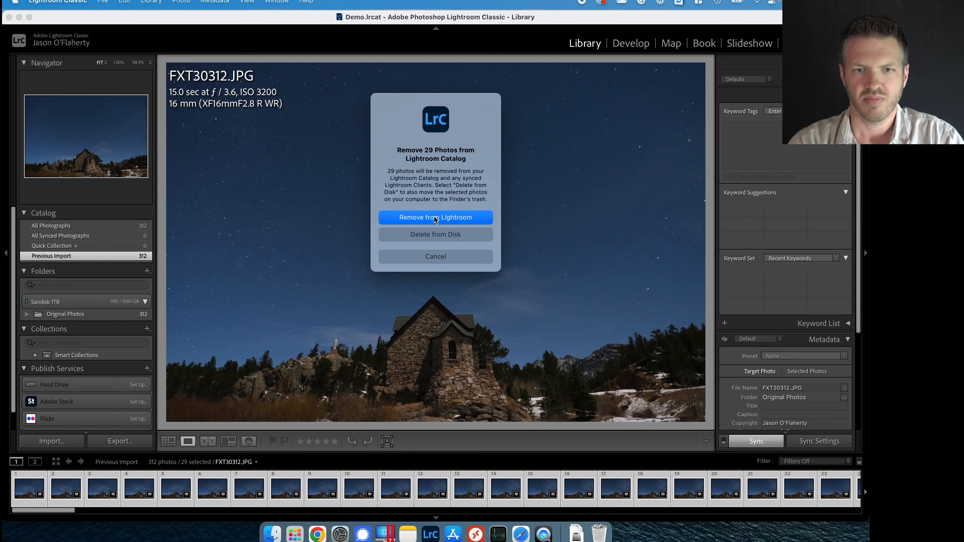
pyautogui.click(441, 234)
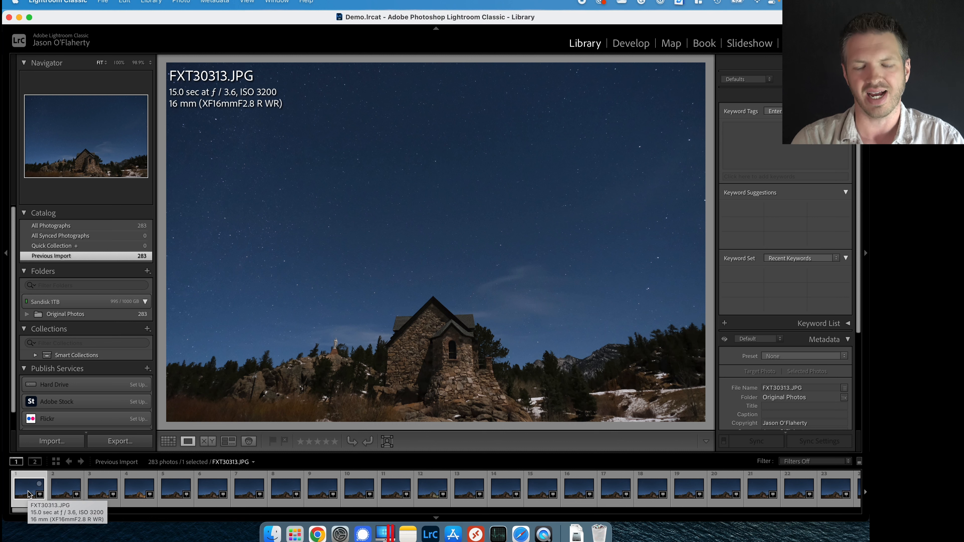
# Step through the photos from FXT30313.JPG onward, checking for car headlights in the foreground.
pyautogui.press('Right')
pyautogui.press('Right')
pyautogui.press('Right')
pyautogui.press('Right')
pyautogui.press('Right')
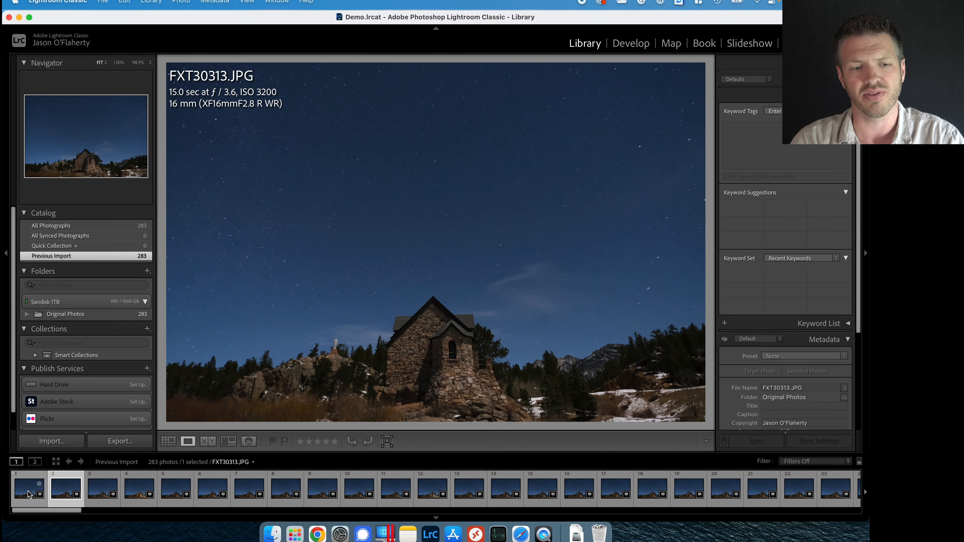
pyautogui.press('Left')
pyautogui.press('Left')
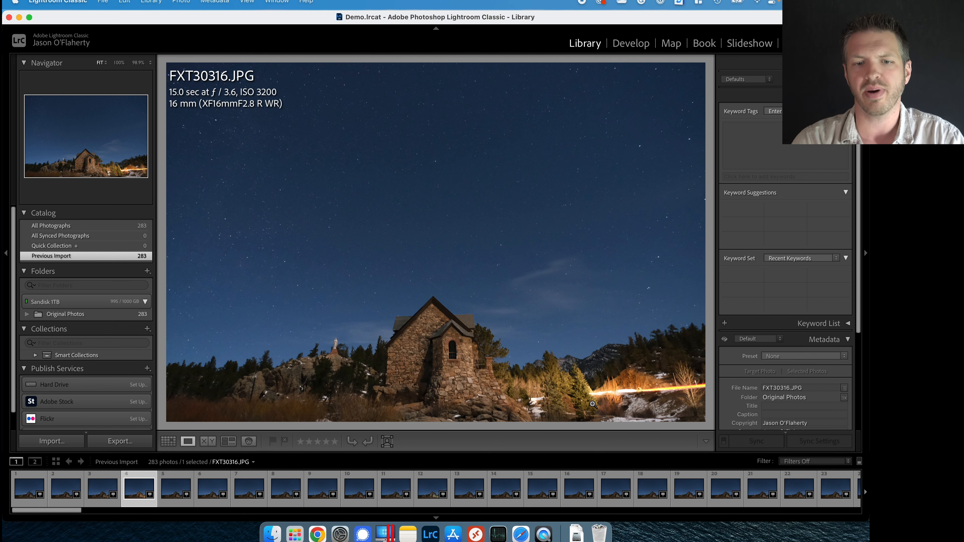
pyautogui.press('Right')
pyautogui.press('Right')
pyautogui.press('Right')
pyautogui.press('Right')
pyautogui.press('Right')
pyautogui.press('Right')
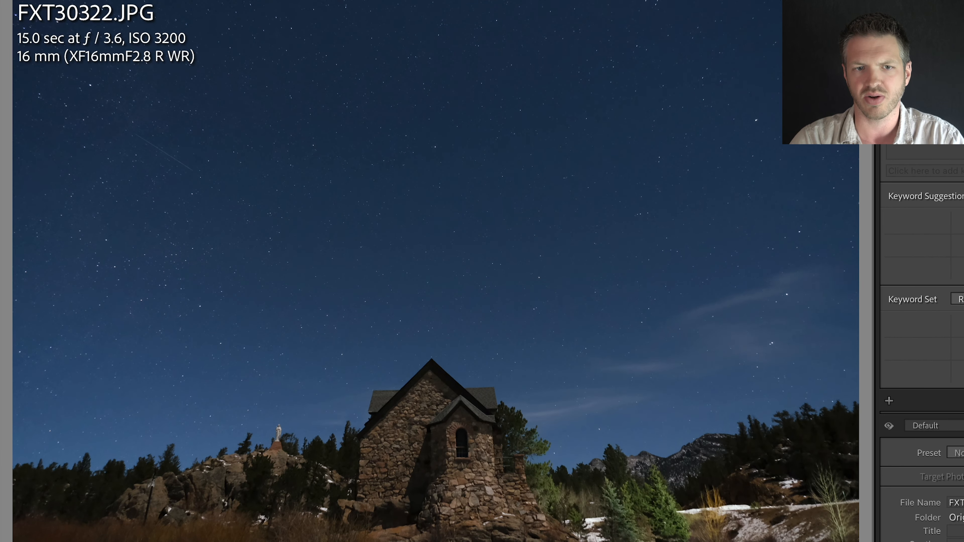
# Examine the faint streak in the sky across FXT30321.JPG and FXT30322.JPG at full magnification.
pyautogui.press('Right')
pyautogui.press('Right')
pyautogui.press('Left')
pyautogui.press('Left')
pyautogui.press('Left')
pyautogui.press('Right')
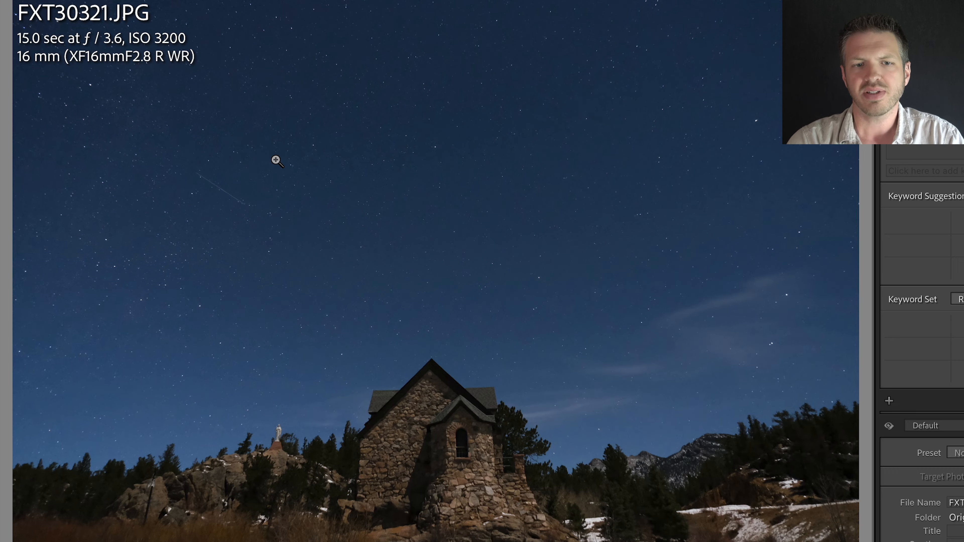
pyautogui.click(217, 192)
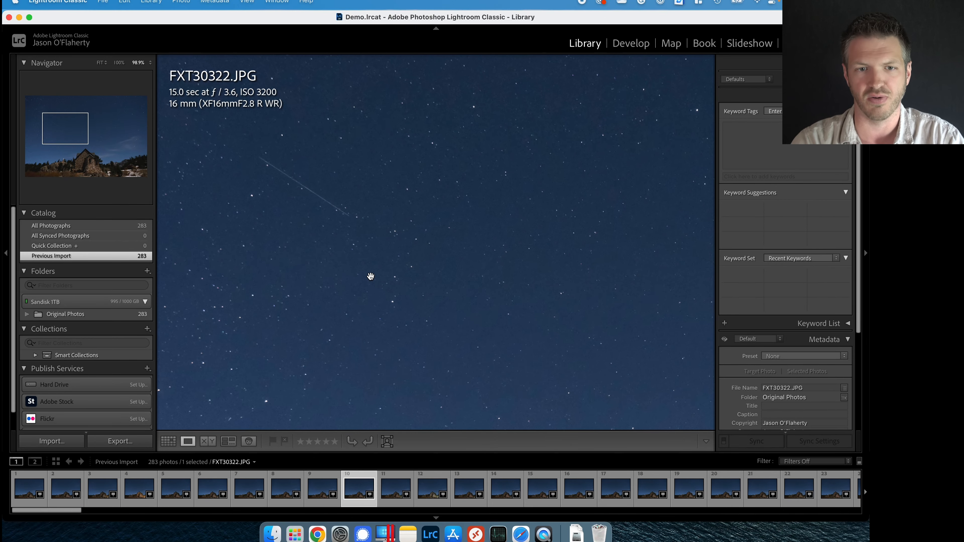
pyautogui.click(371, 241)
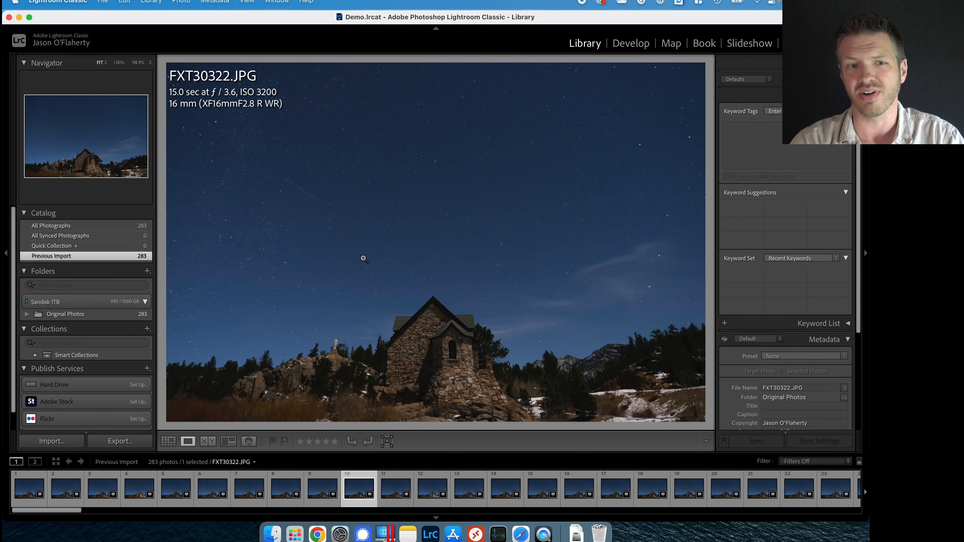
# Browse the photos after FXT30322.JPG up to FXT30356.JPG, looking for aircraft trails in the sky.
pyautogui.press('Right')
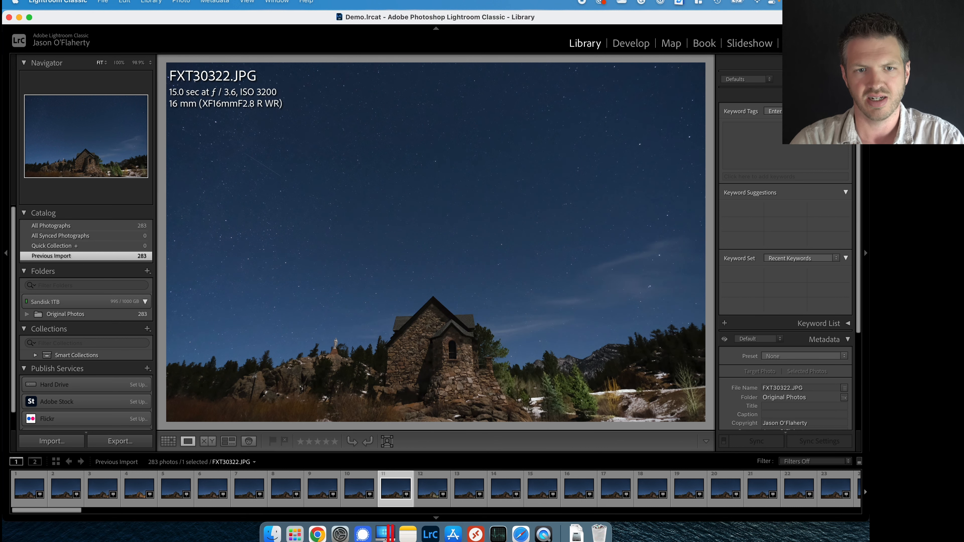
pyautogui.press('Right')
pyautogui.press('Right')
pyautogui.press('Right')
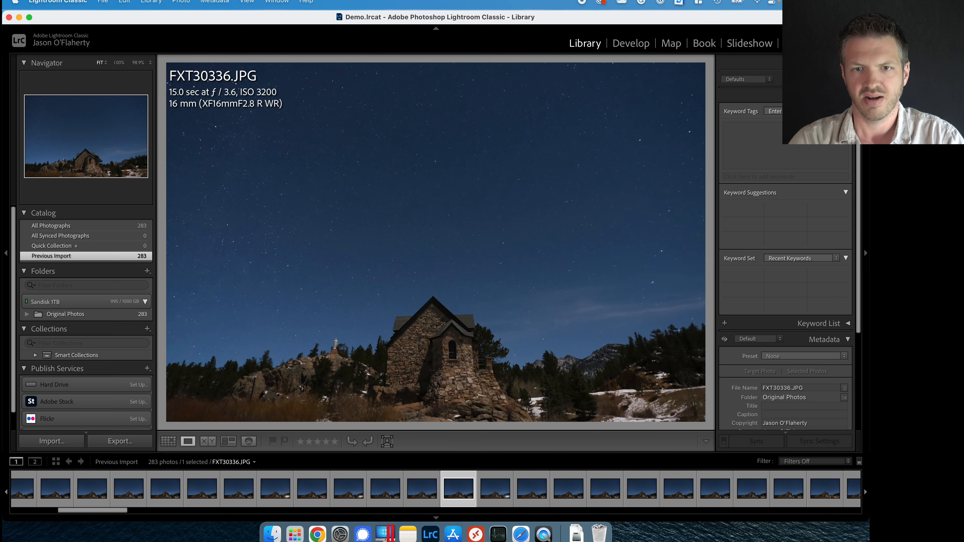
pyautogui.press('Right')
pyautogui.press('Right')
pyautogui.press('Right')
pyautogui.press('Right')
pyautogui.press('Right')
pyautogui.press('Right')
pyautogui.press('Right')
pyautogui.press('Right')
pyautogui.press('Right')
pyautogui.press('Right')
pyautogui.press('Right')
pyautogui.press('Right')
pyautogui.press('Right')
pyautogui.press('Right')
pyautogui.press('Right')
pyautogui.press('Right')
pyautogui.press('Right')
pyautogui.press('Right')
pyautogui.press('Right')
pyautogui.press('Right')
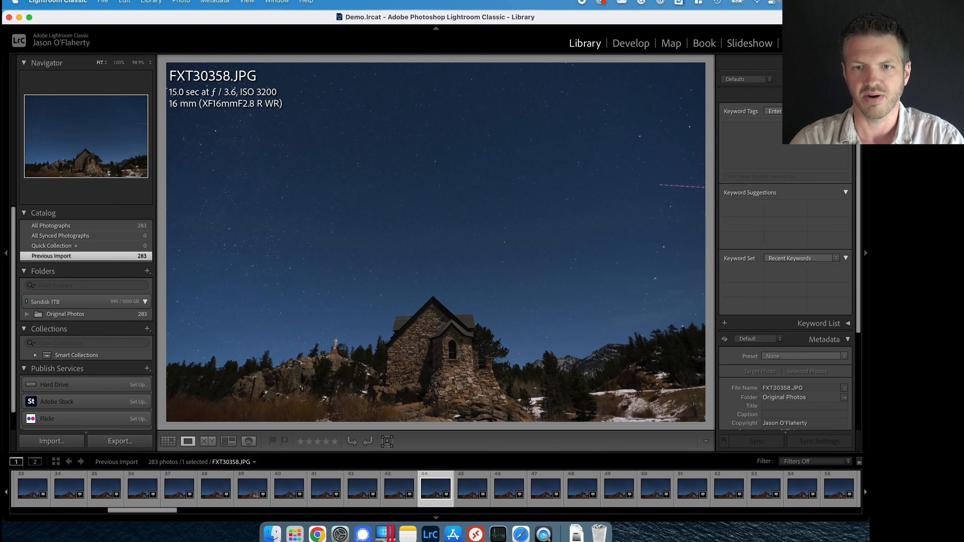
# Follow the aircraft trail across the sky frame by frame through FXT30363.JPG.
pyautogui.press('Left')
pyautogui.press('Right')
pyautogui.press('Right')
pyautogui.press('Right')
pyautogui.press('Right')
pyautogui.press('Right')
pyautogui.press('Right')
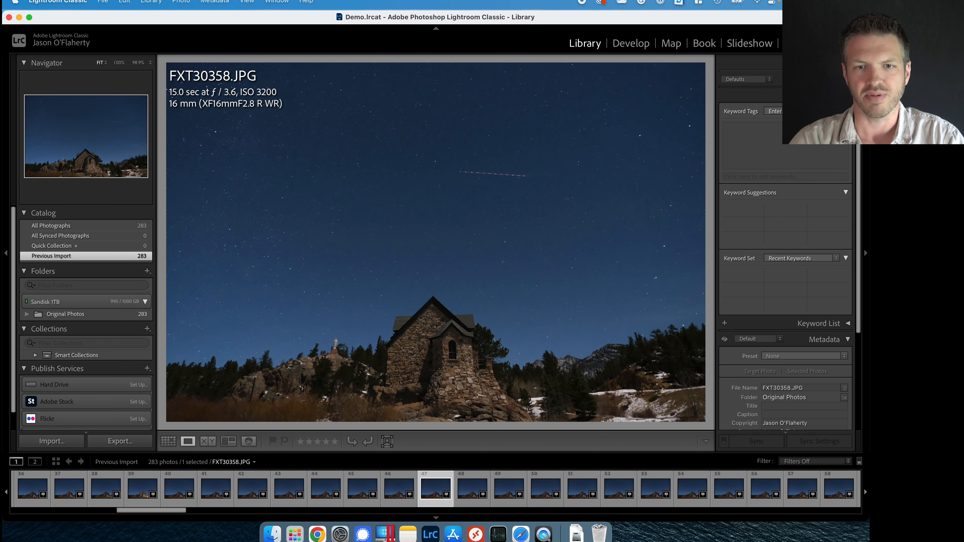
pyautogui.press('Right')
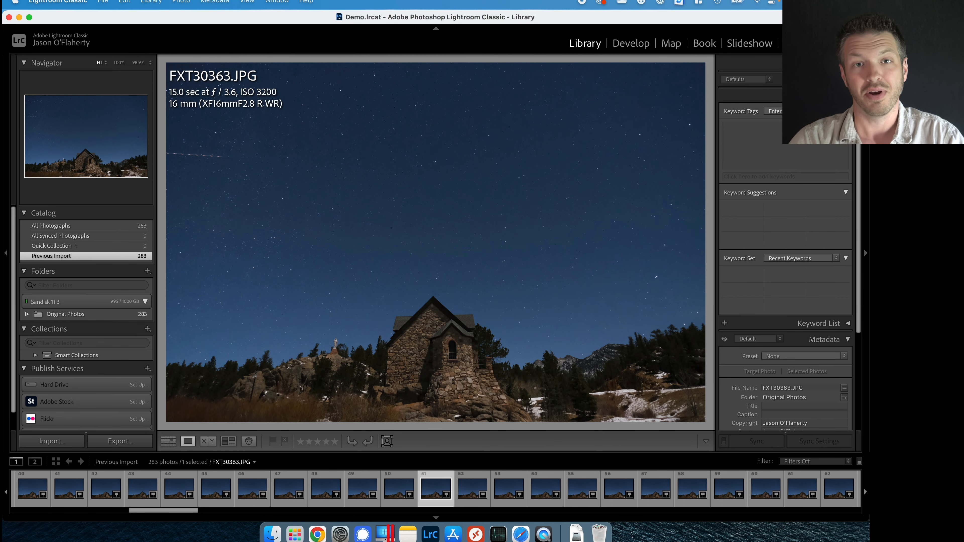
# Go back to FXT30356.JPG, where the aircraft trail enters the sky, and open it for developing.
pyautogui.press('Left')
pyautogui.press('Left')
pyautogui.press('Left')
pyautogui.press('Left')
pyautogui.press('Left')
pyautogui.press('Left')
pyautogui.press('Left')
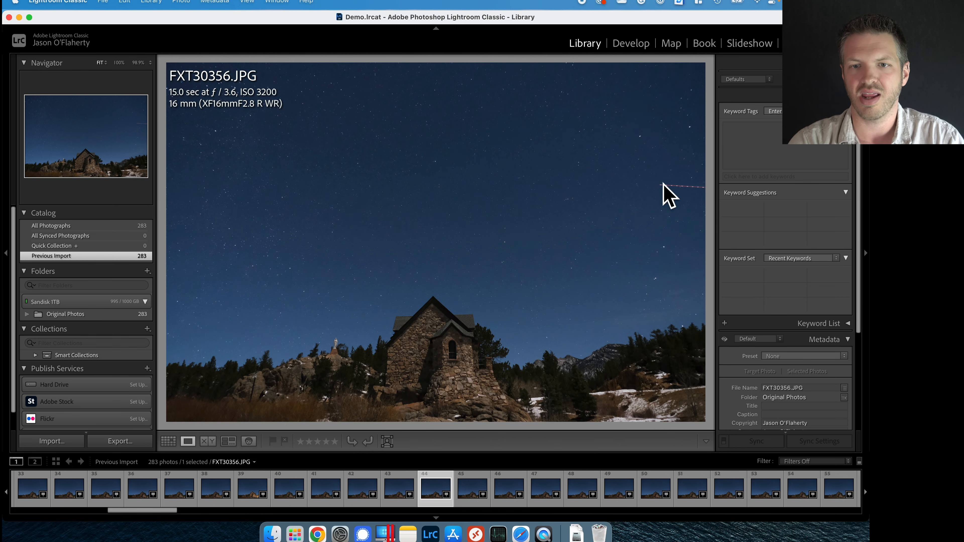
pyautogui.click(631, 43)
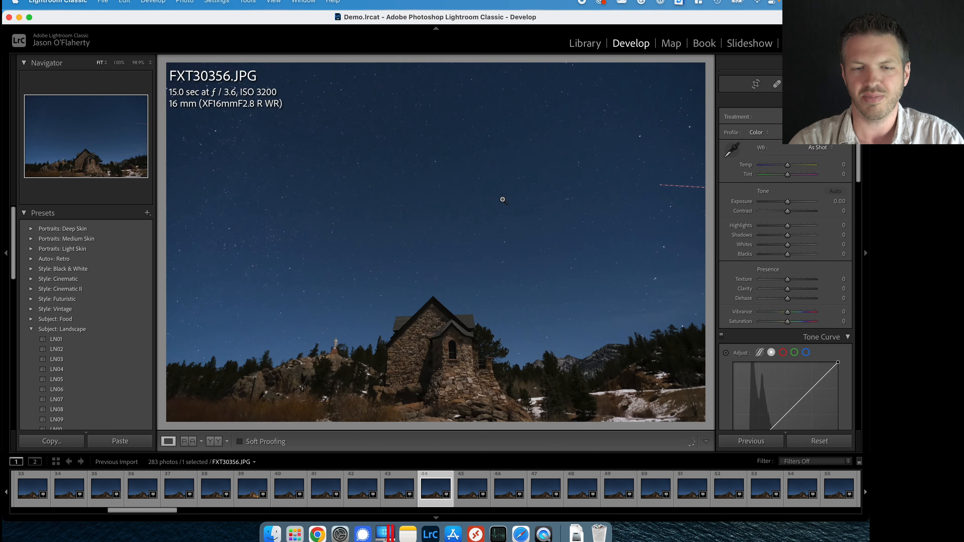
# Heal the red aircraft trail at the sky's right edge in FXT30356.JPG, sampling from a clear patch of sky well below it.
pyautogui.click(672, 184)
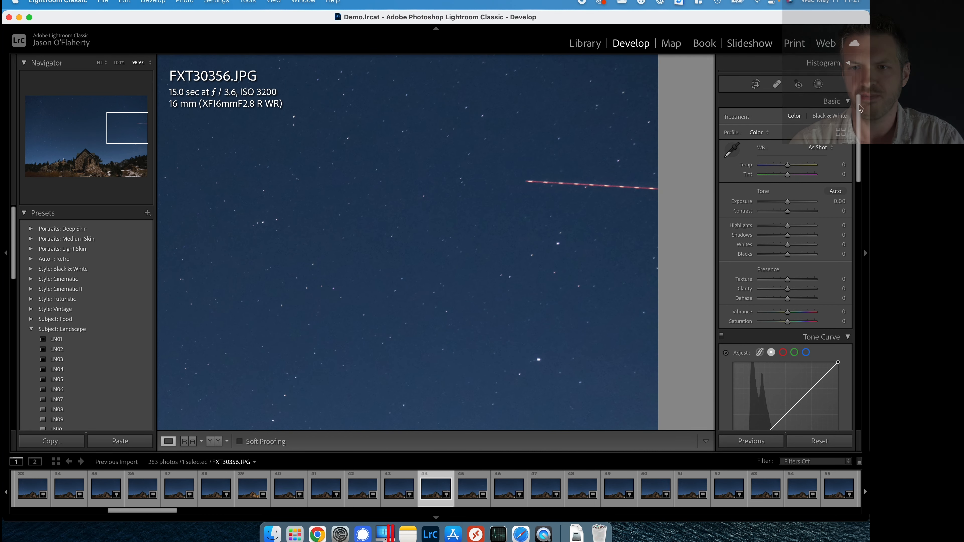
pyautogui.click(777, 84)
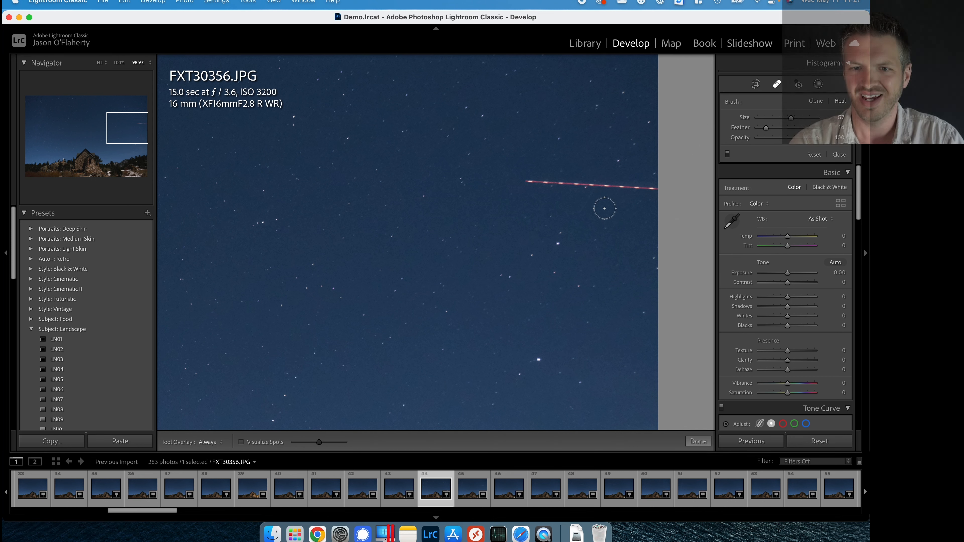
pyautogui.moveTo(651, 191); pyautogui.dragTo(531, 183)
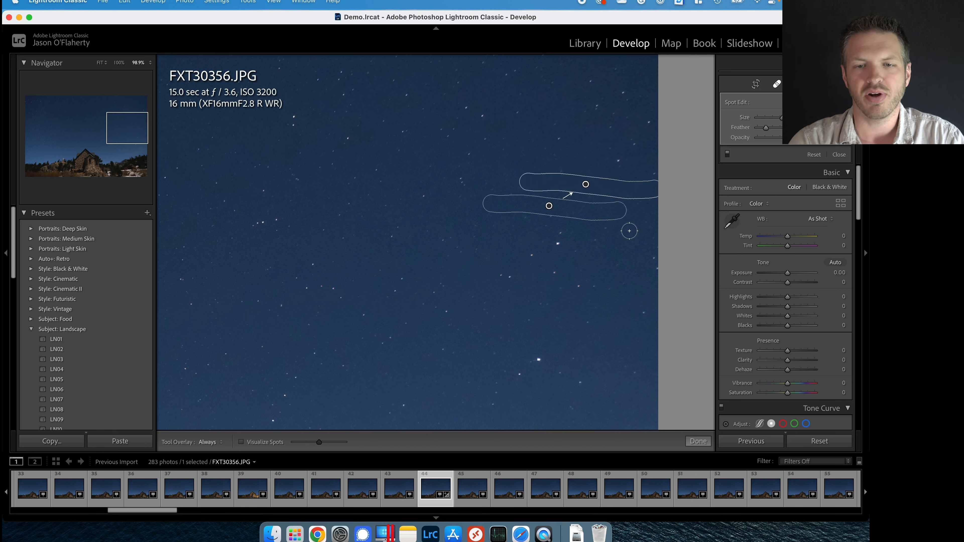
pyautogui.moveTo(589, 214); pyautogui.dragTo(549, 247)
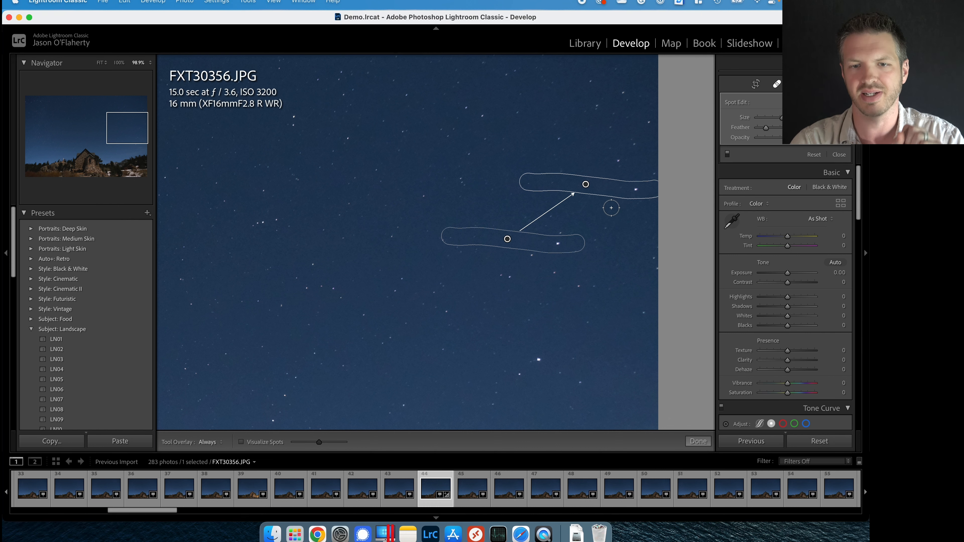
pyautogui.moveTo(537, 246)
pyautogui.mouseDown()
pyautogui.moveTo(477, 219)
pyautogui.moveTo(597, 212)
pyautogui.moveTo(605, 165)
pyautogui.mouseUp()
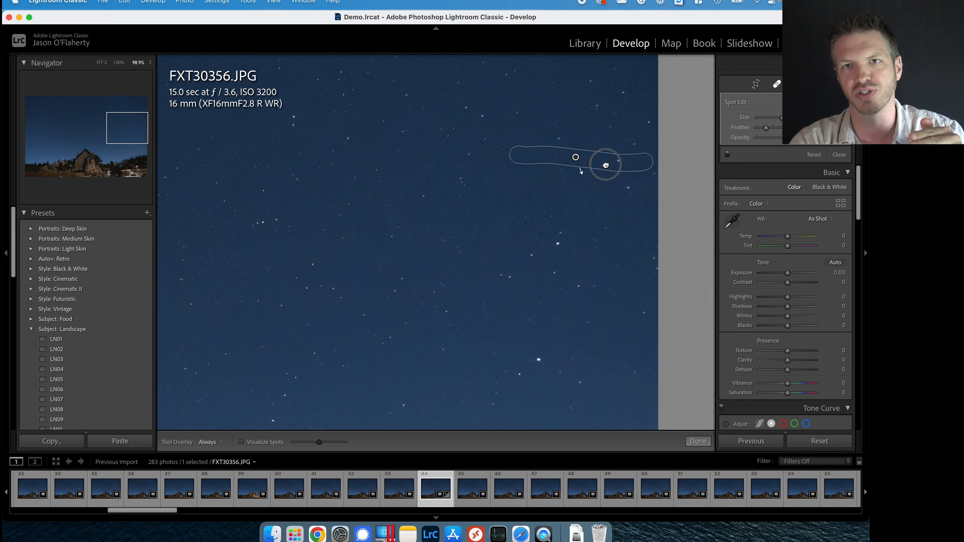
pyautogui.moveTo(606, 164); pyautogui.dragTo(597, 346)
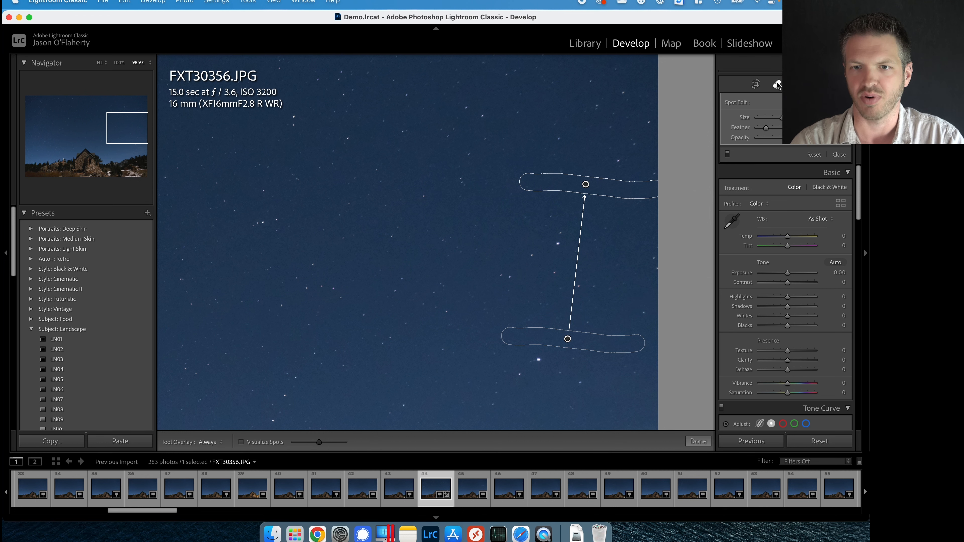
# Heal the aircraft trail in FXT30357.JPG with a smaller brush, sampling from the empty sky below the trail.
pyautogui.click(471, 487)
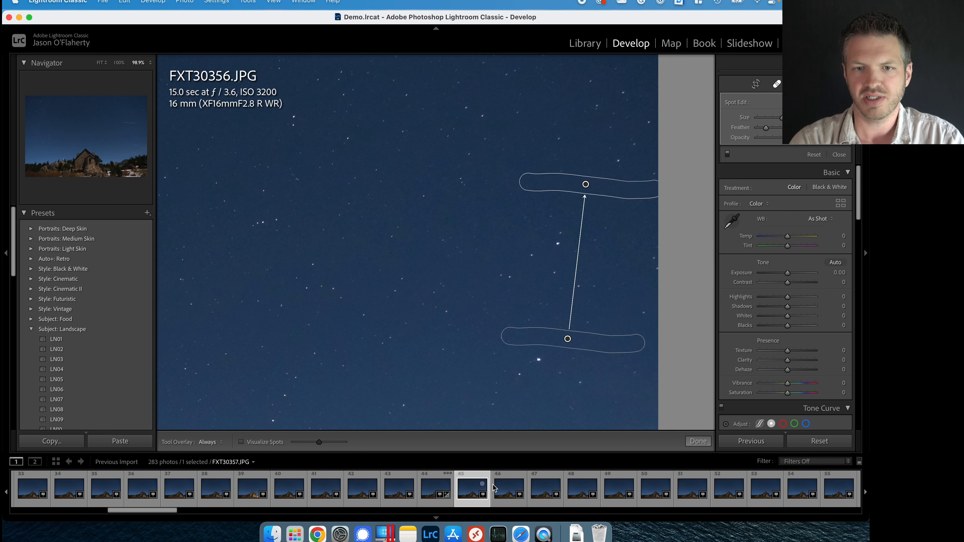
pyautogui.press('[')
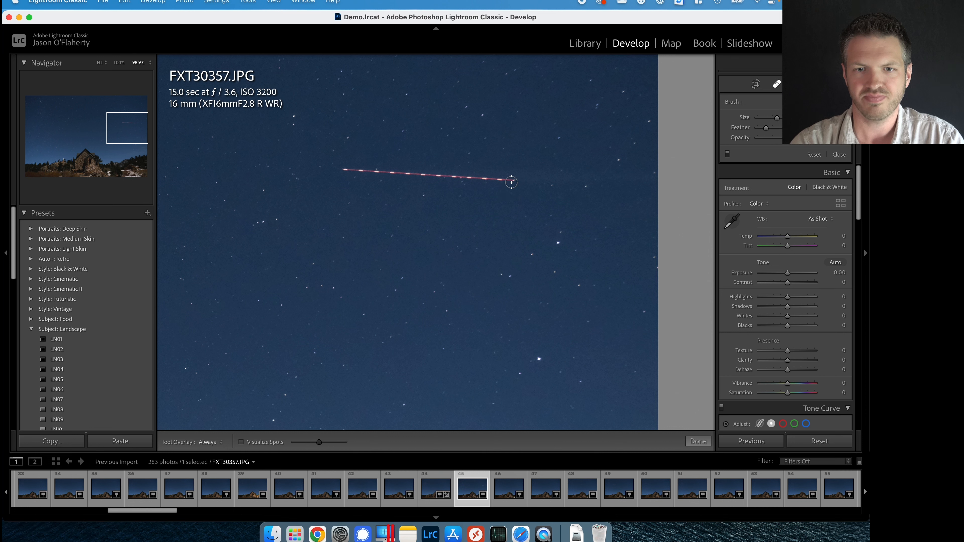
pyautogui.moveTo(513, 181); pyautogui.dragTo(352, 172)
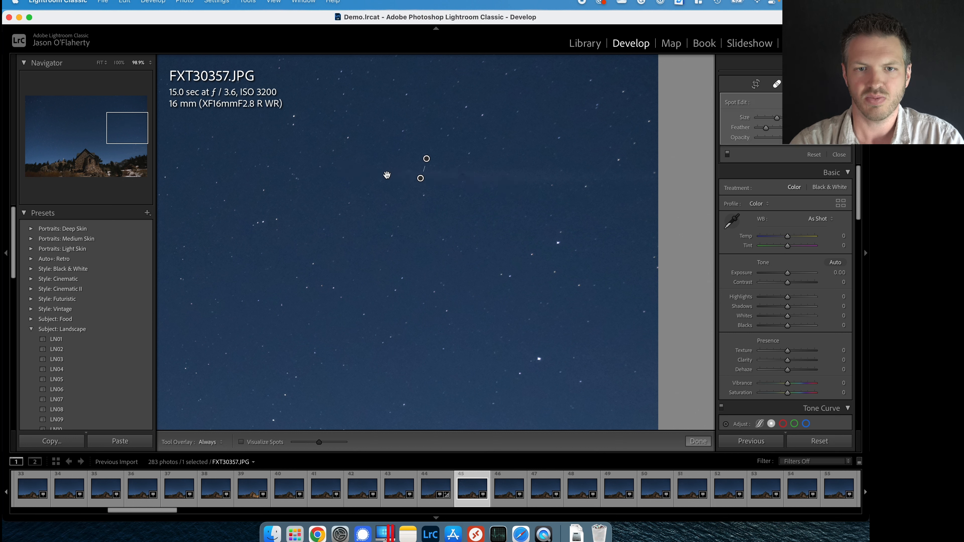
pyautogui.moveTo(437, 162)
pyautogui.mouseDown()
pyautogui.moveTo(452, 163)
pyautogui.moveTo(478, 244)
pyautogui.moveTo(425, 266)
pyautogui.mouseUp()
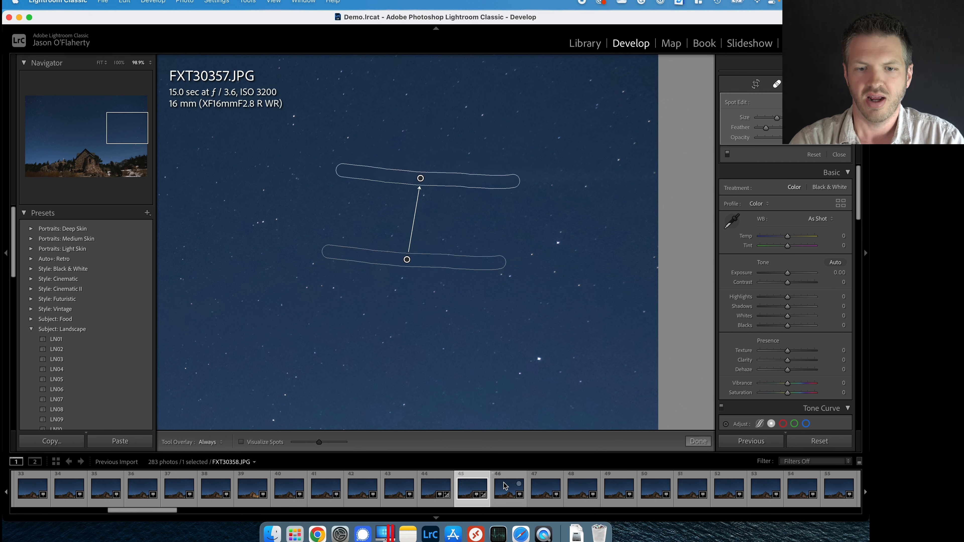
# Leave healing at FXT30358.JPG and browse the following photos up to FXT30462.JPG for further aircraft trails.
pyautogui.press('Right')
pyautogui.press('[')
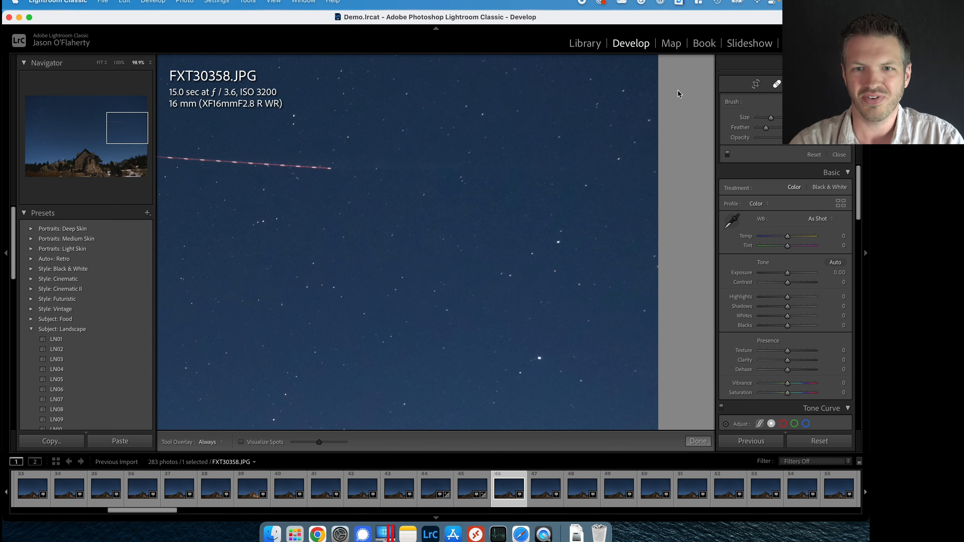
pyautogui.click(776, 84)
pyautogui.click(333, 192)
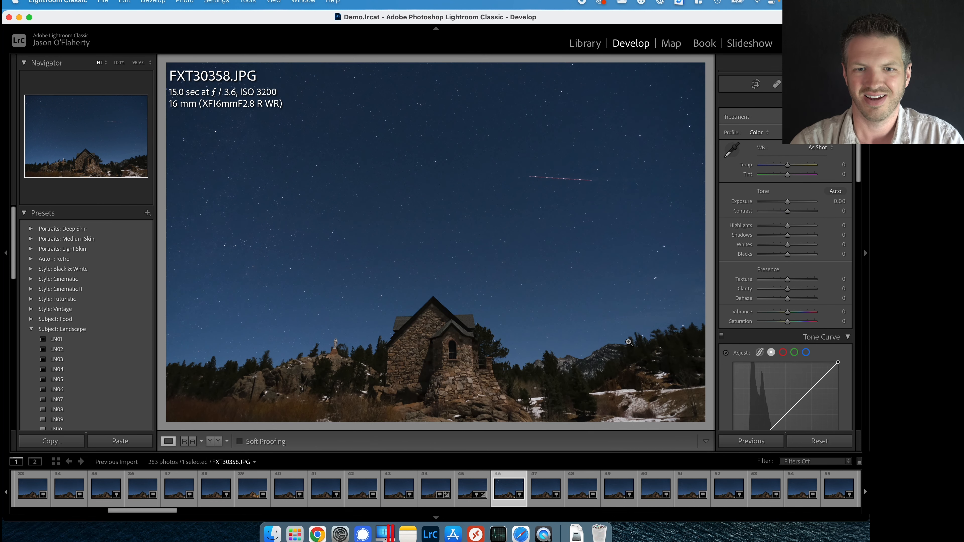
pyautogui.click(550, 492)
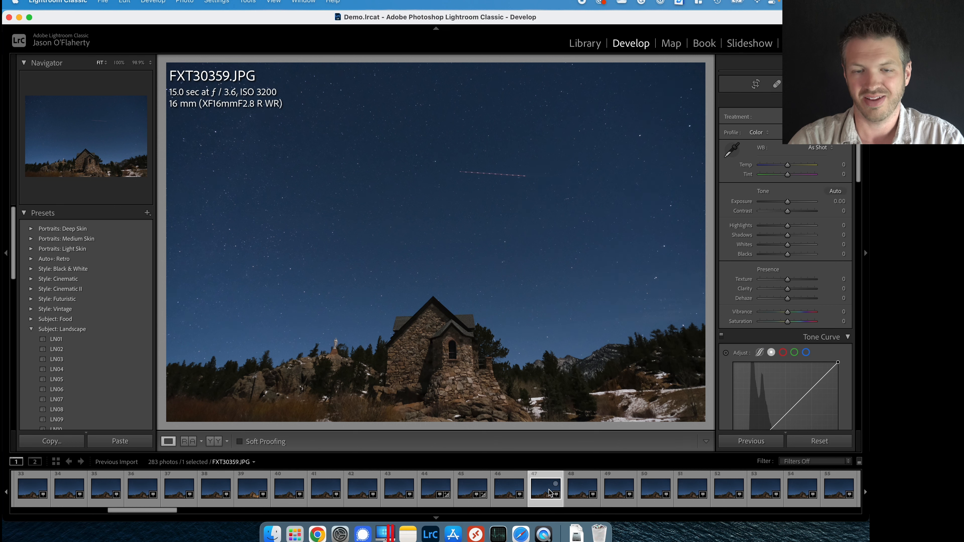
pyautogui.press('Right')
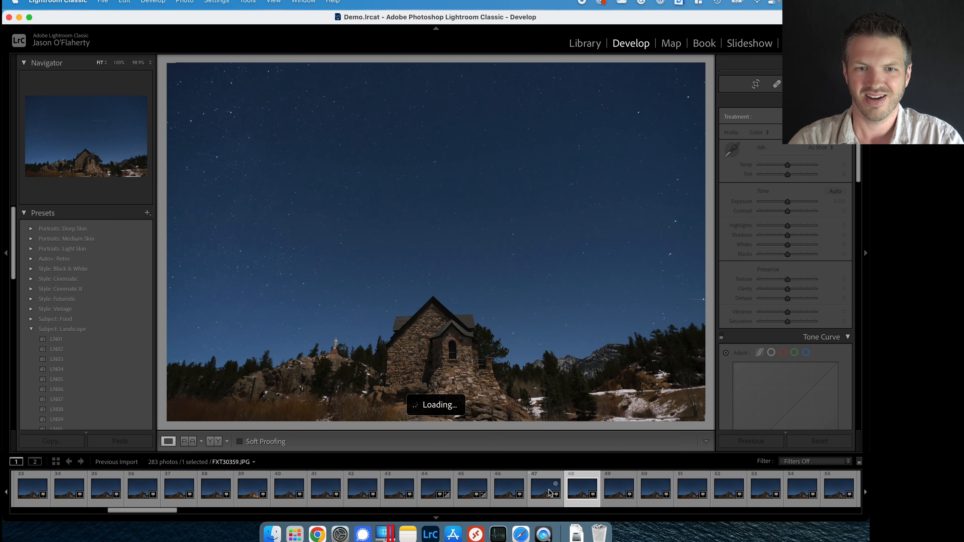
pyautogui.press('Right')
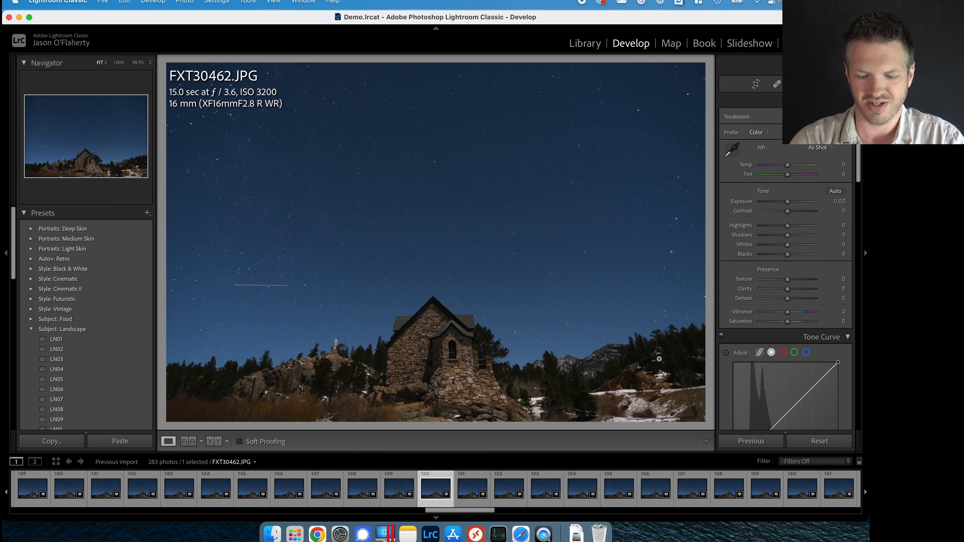
pyautogui.press('Left')
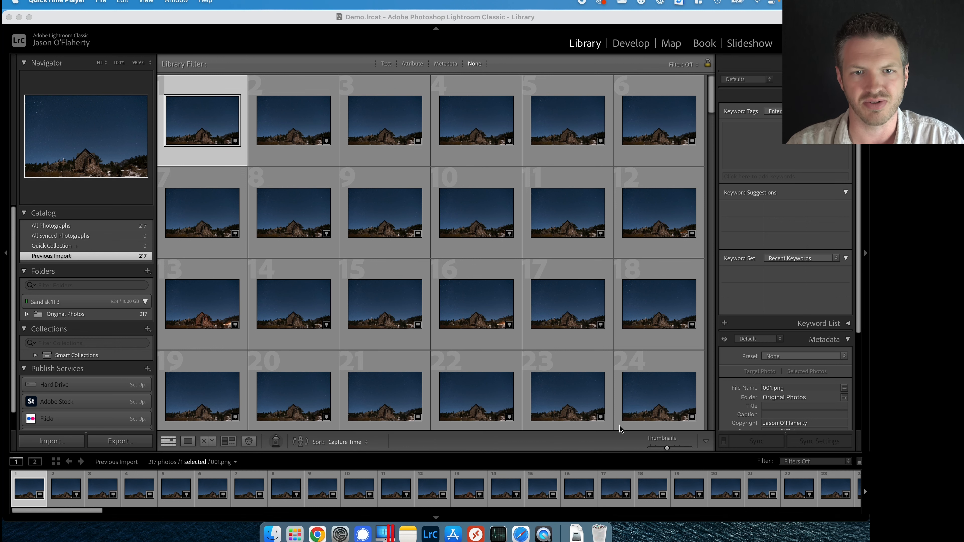
# Select every photo of the previous import and open the export settings for them.
pyautogui.scroll(-20, 525, 349)
pyautogui.click(257, 380)
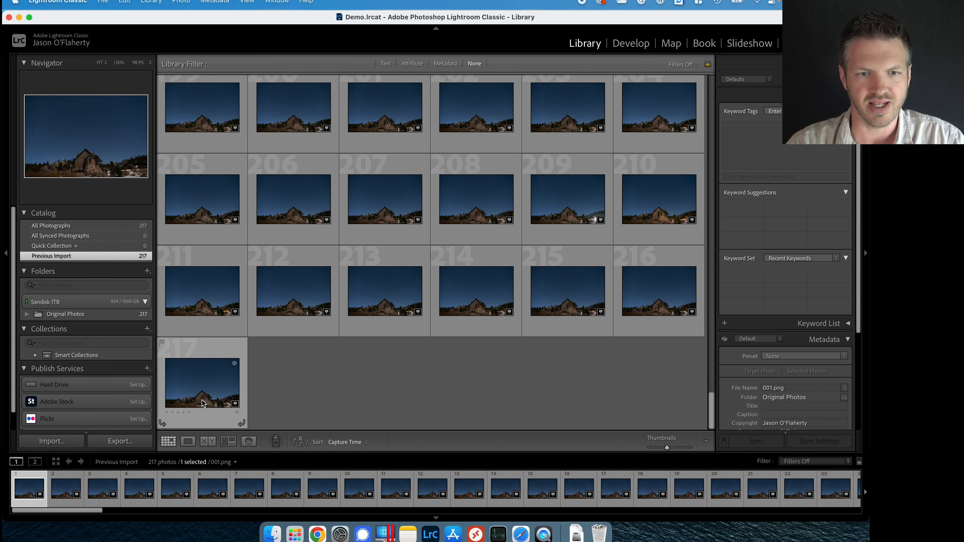
pyautogui.press('super+a')
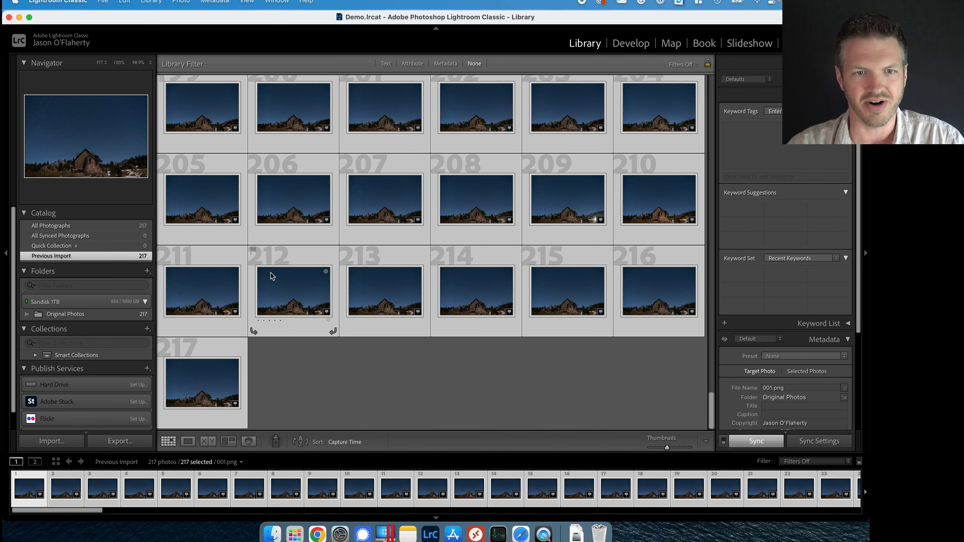
pyautogui.scroll(20, 269, 273)
pyautogui.click(102, 3)
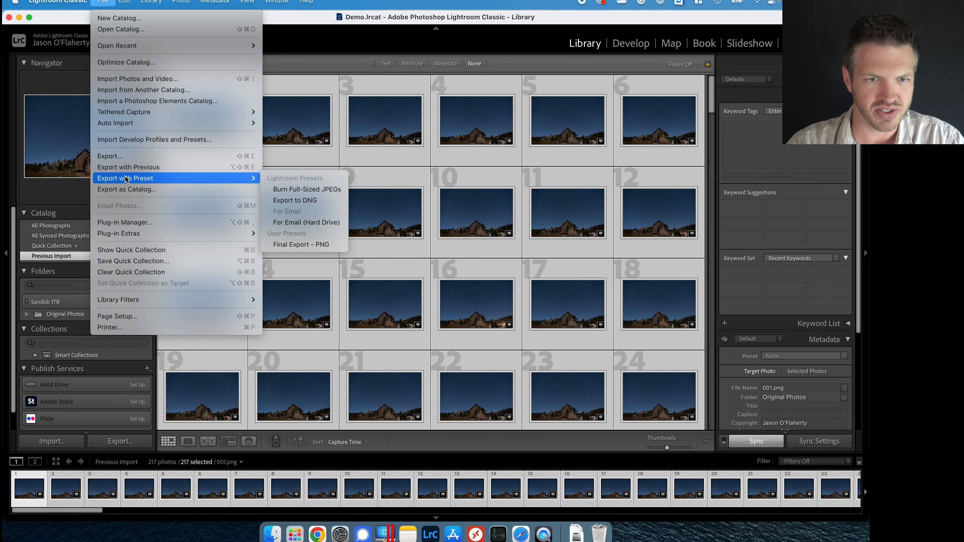
pyautogui.click(132, 161)
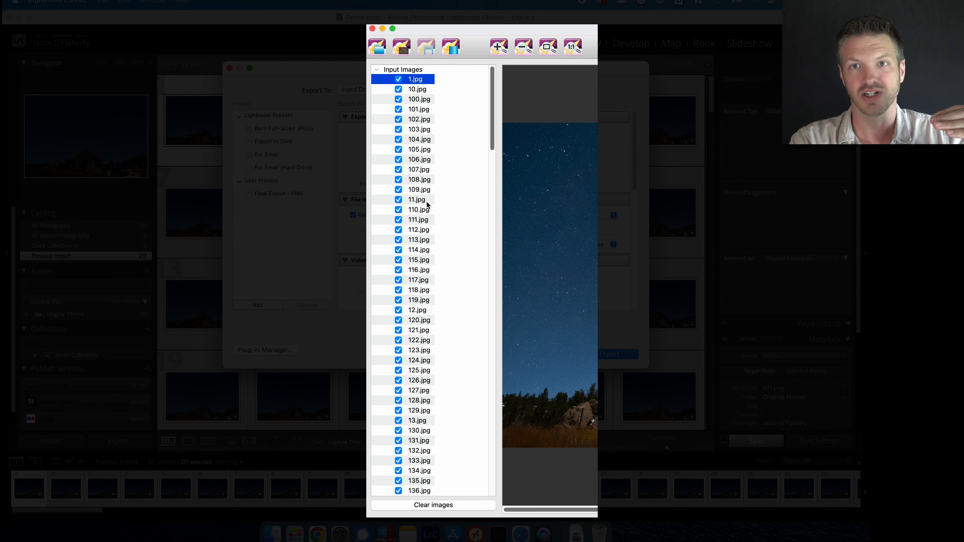
pyautogui.moveTo(493, 131); pyautogui.dragTo(488, 316)
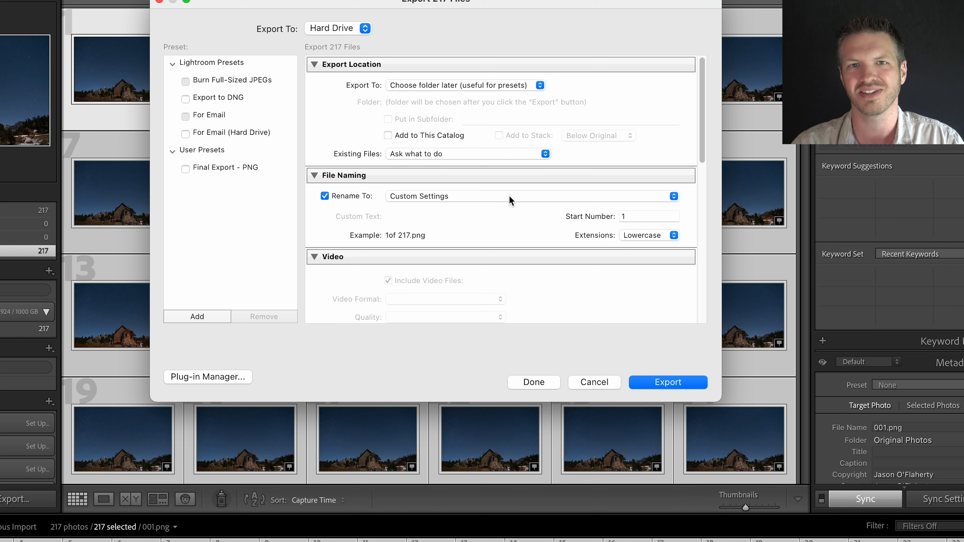
# Replace the export's filename template with only the three-digit Sequence # (001).
pyautogui.click(502, 196)
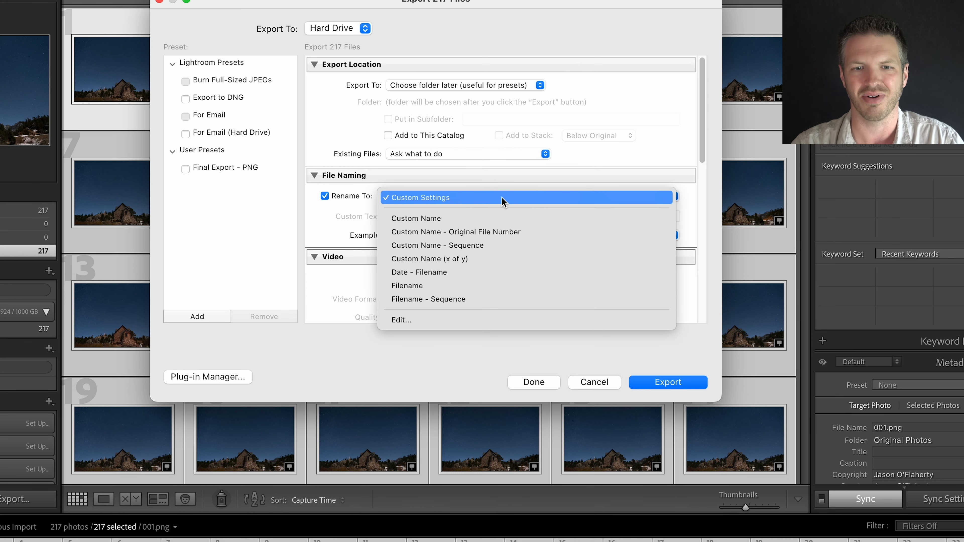
pyautogui.click(463, 320)
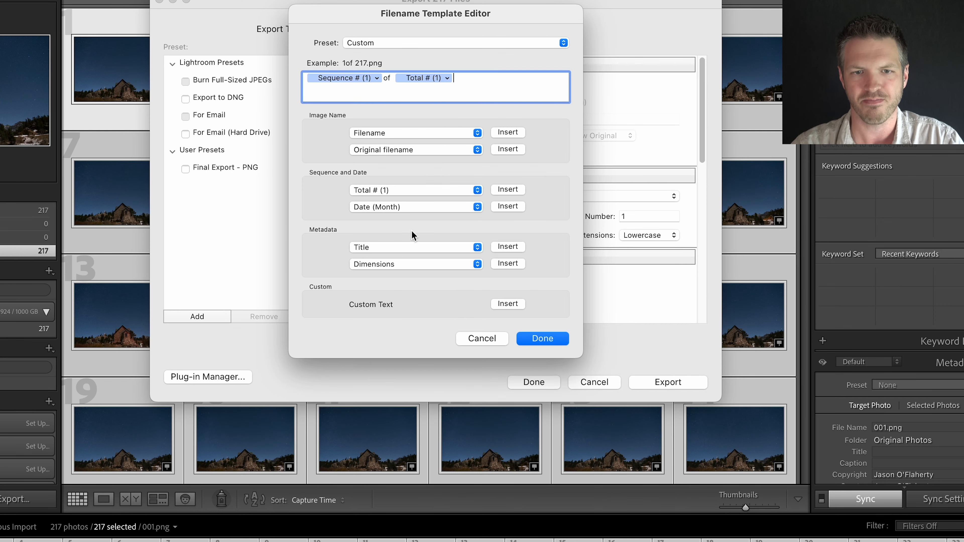
pyautogui.press('super+a')
pyautogui.press('BackSpace')
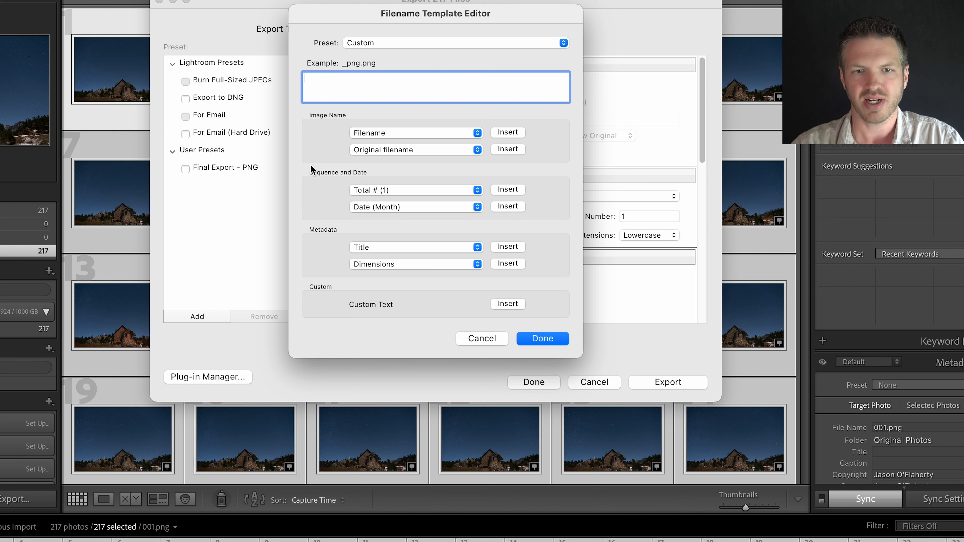
pyautogui.click(472, 191)
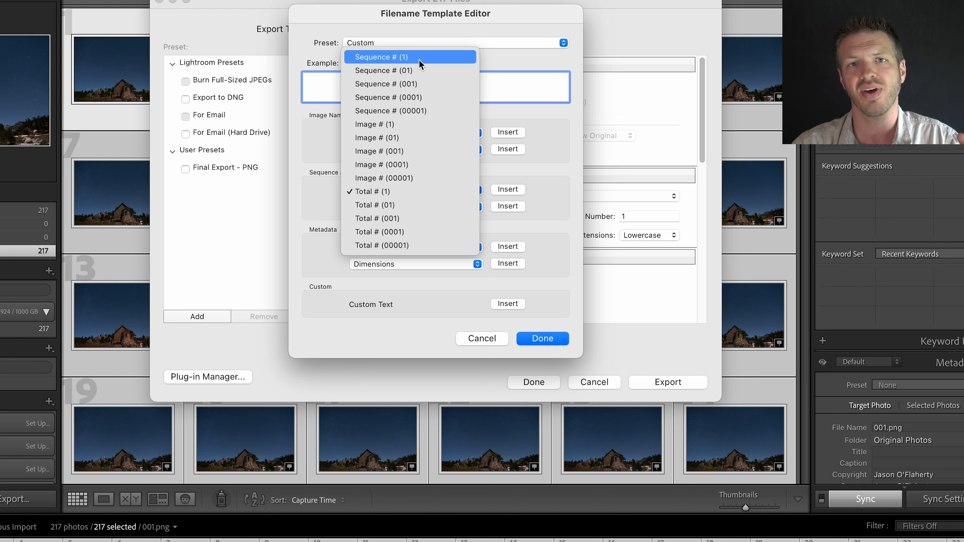
pyautogui.click(407, 85)
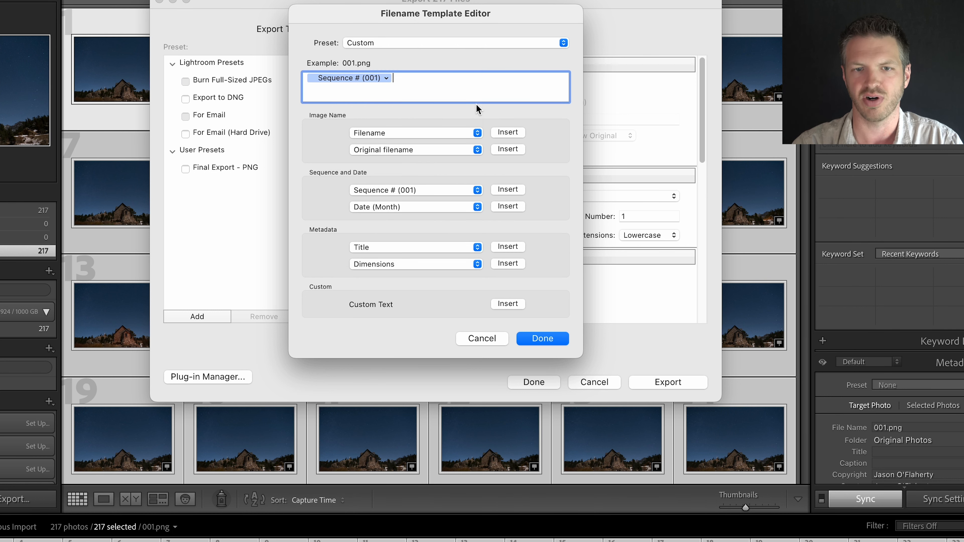
pyautogui.click(549, 340)
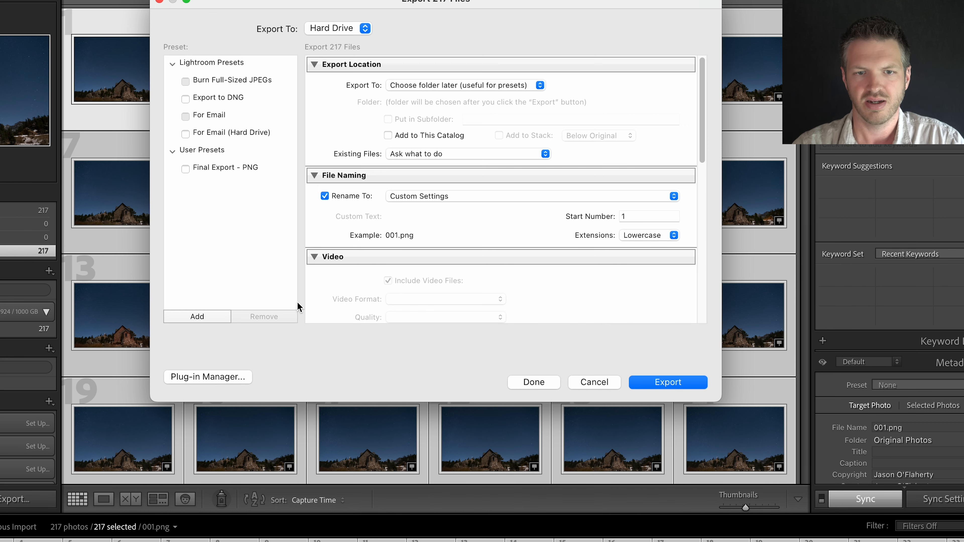
# Set the export's image format to JPEG, raise its quality, and review the remaining export settings.
pyautogui.scroll(-10, 319, 258)
pyautogui.click(460, 133)
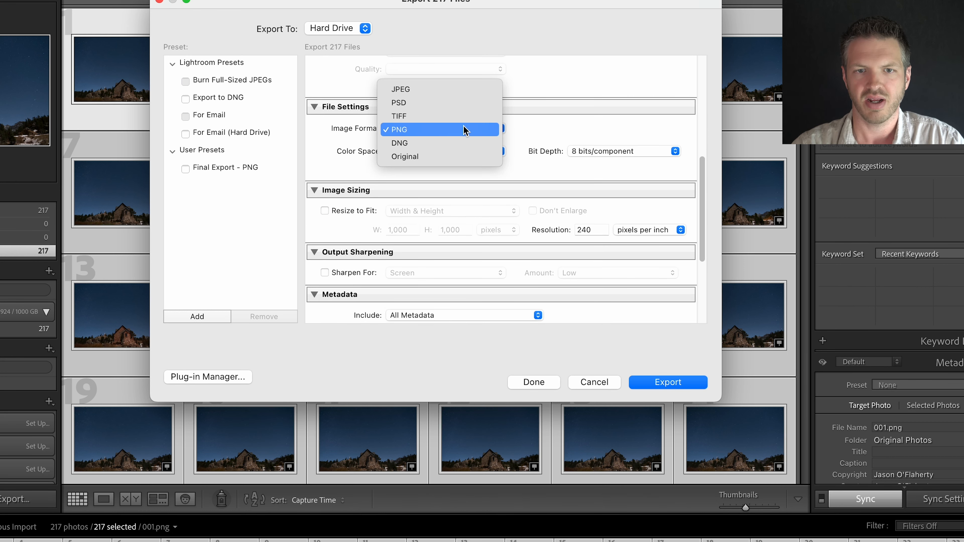
pyautogui.click(447, 87)
pyautogui.moveTo(612, 131); pyautogui.dragTo(657, 129)
pyautogui.scroll(-5, 337, 250)
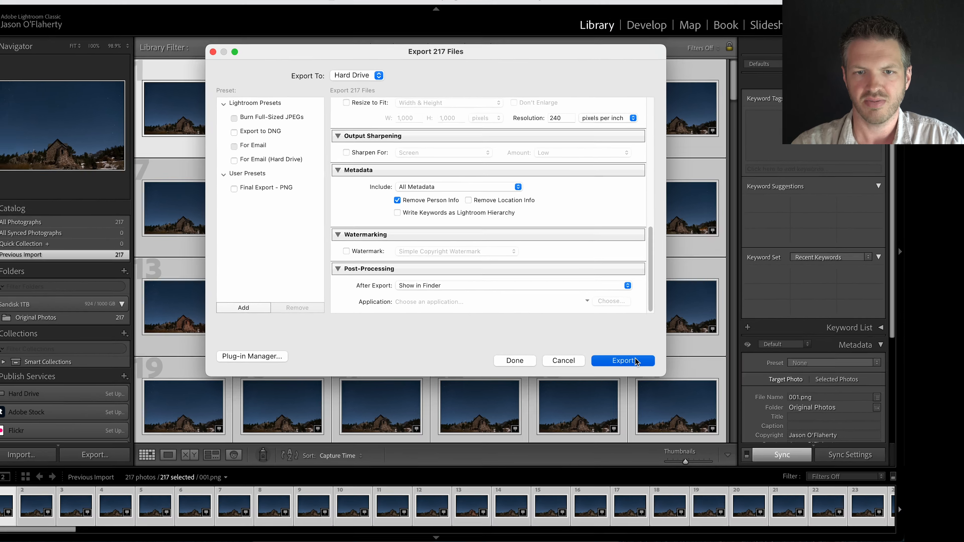
# Export the selected photos into a new folder named No Planes inside the Star Trails Demo folder.
pyautogui.click(636, 362)
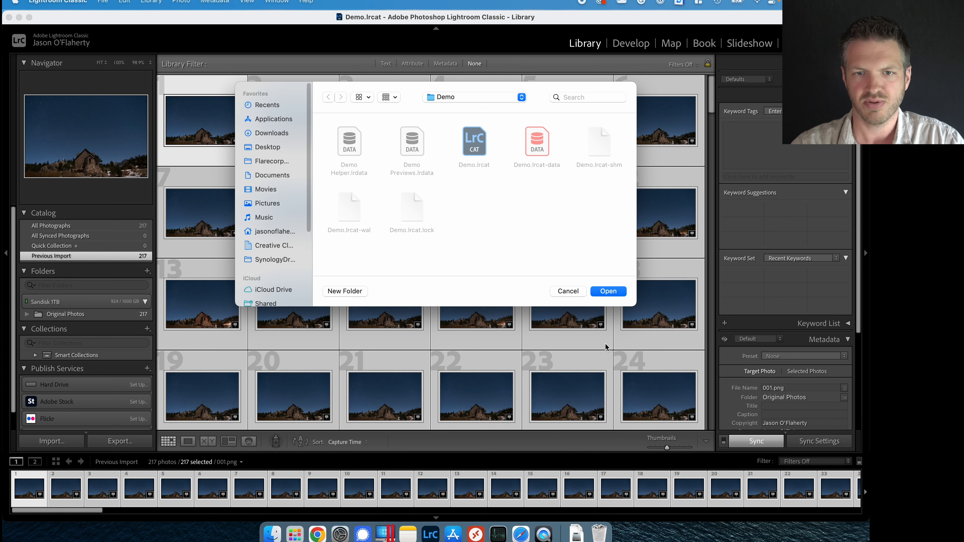
pyautogui.click(498, 86)
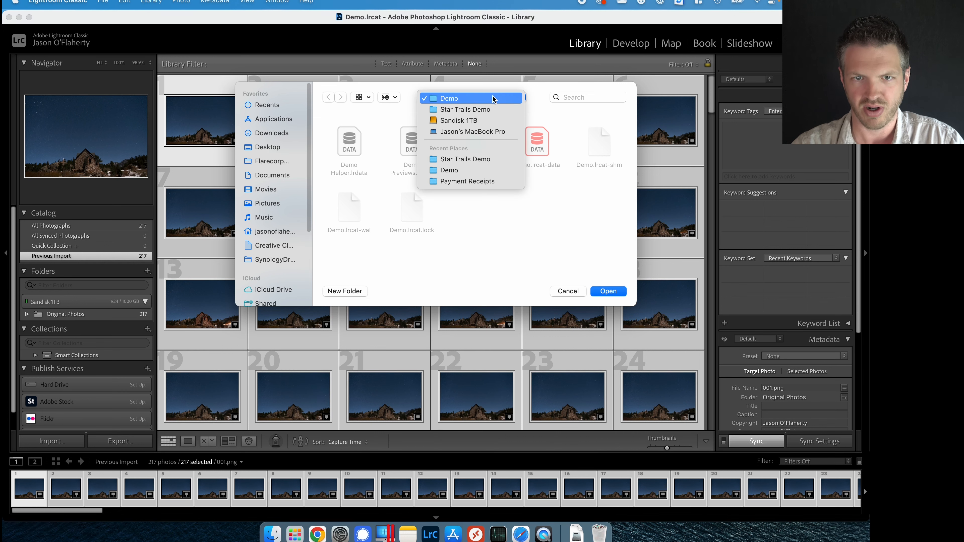
pyautogui.click(492, 109)
pyautogui.rightClick(474, 167)
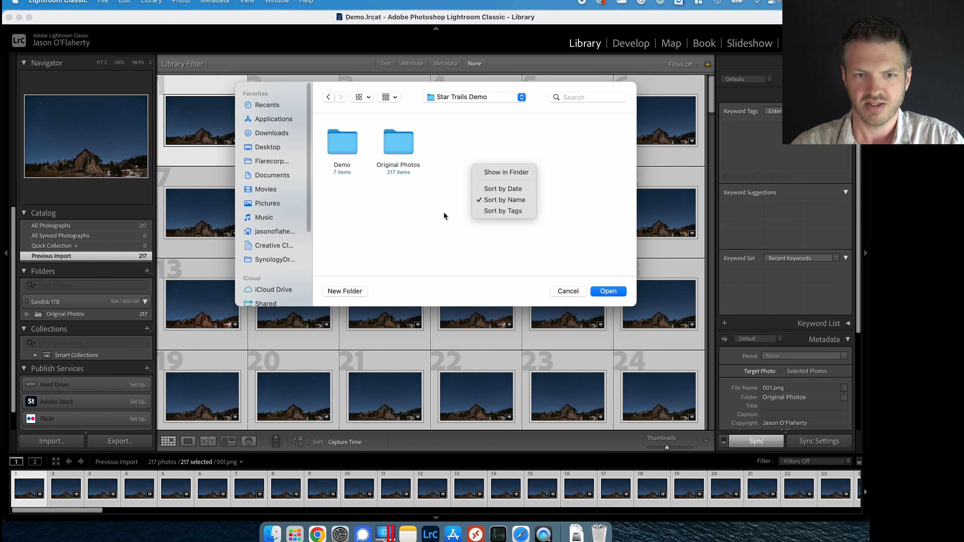
pyautogui.click(406, 235)
pyautogui.click(357, 291)
pyautogui.write('No Planes')
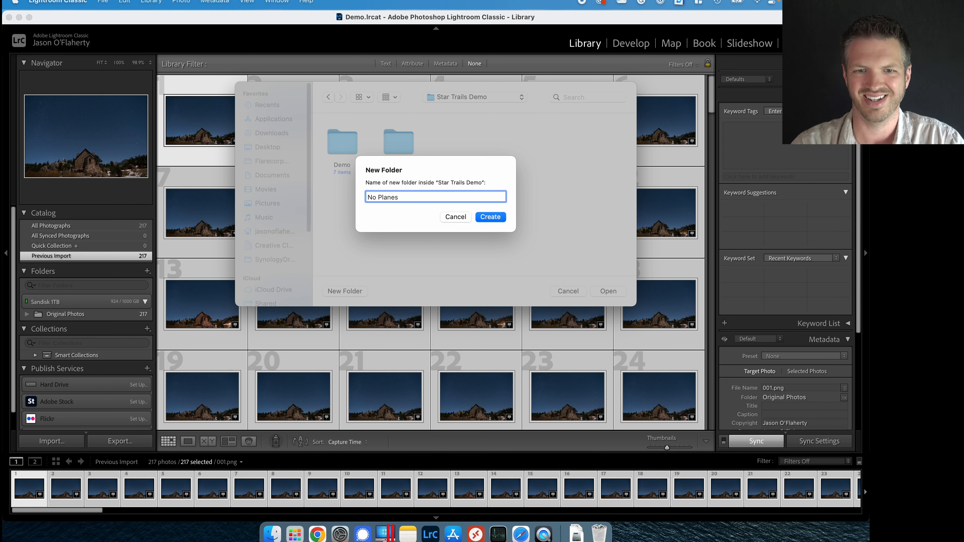
pyautogui.click(489, 217)
pyautogui.click(608, 291)
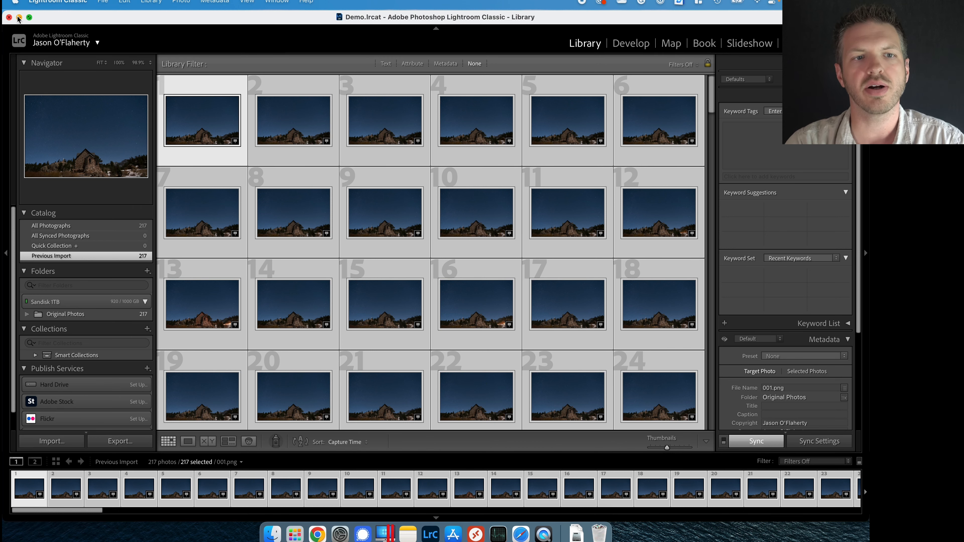
# Close the Lightroom window and the Star Trails Demo folder window, and look through the exported JPEGs in No Planes.
pyautogui.click(9, 17)
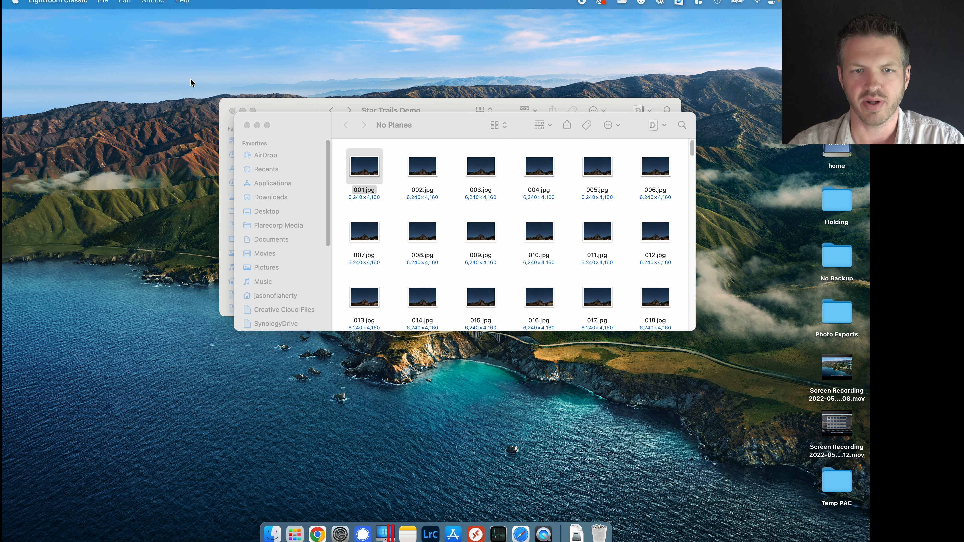
pyautogui.click(320, 125)
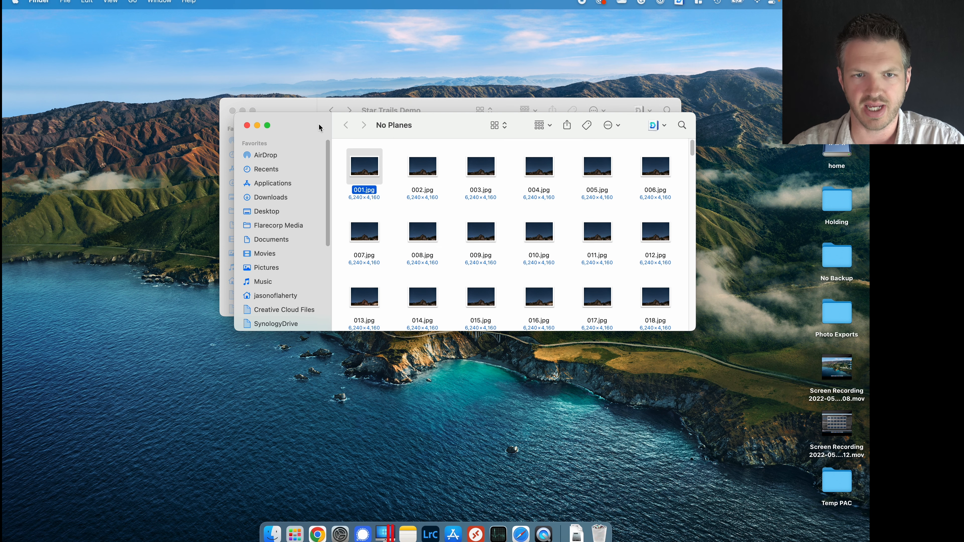
pyautogui.click(232, 111)
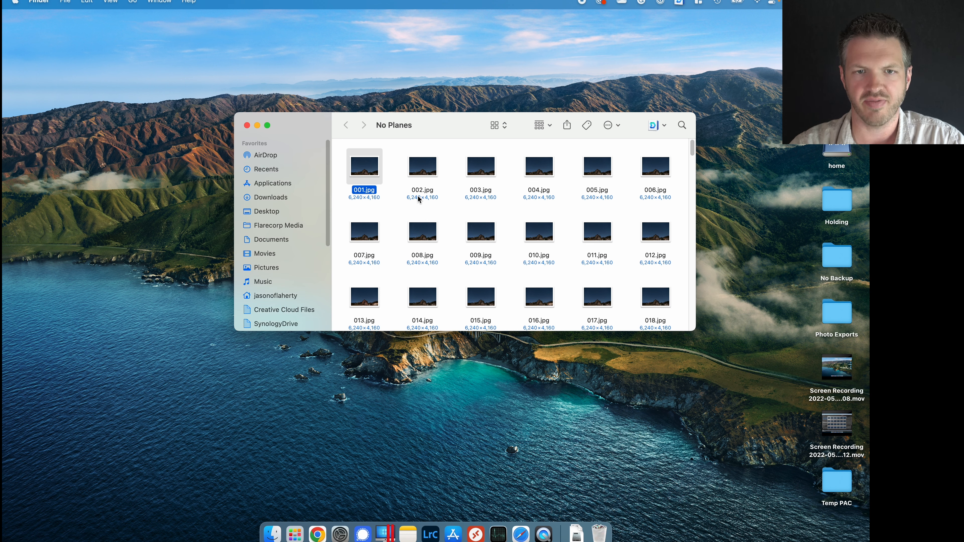
pyautogui.scroll(-5, 419, 223)
pyautogui.scroll(-20, 419, 223)
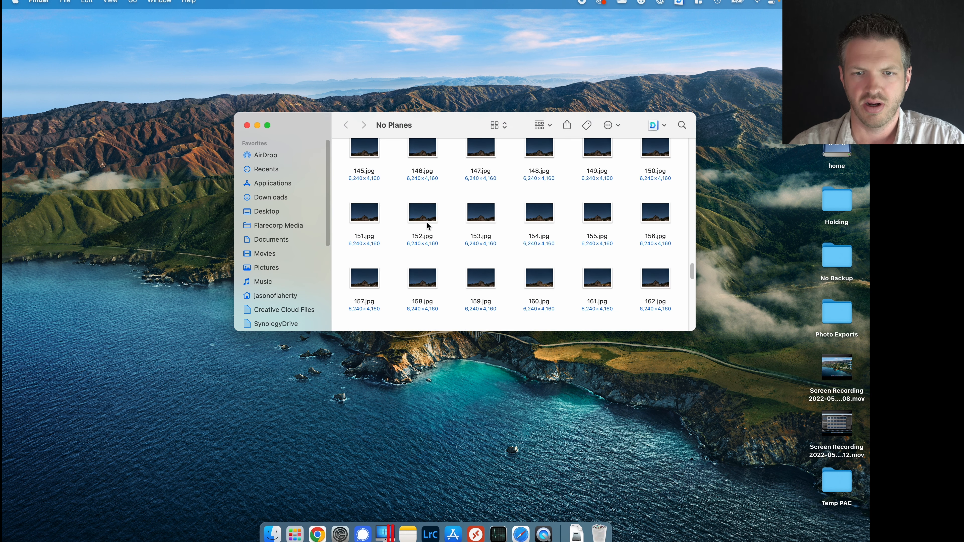
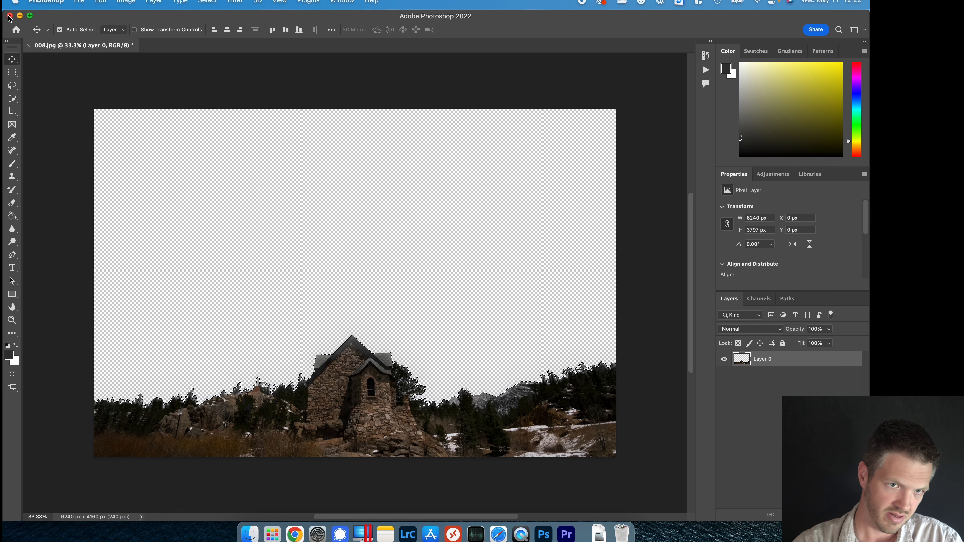
# Leave Photoshop and launch Adobe Premiere Pro 2022.
pyautogui.click(464, 212)
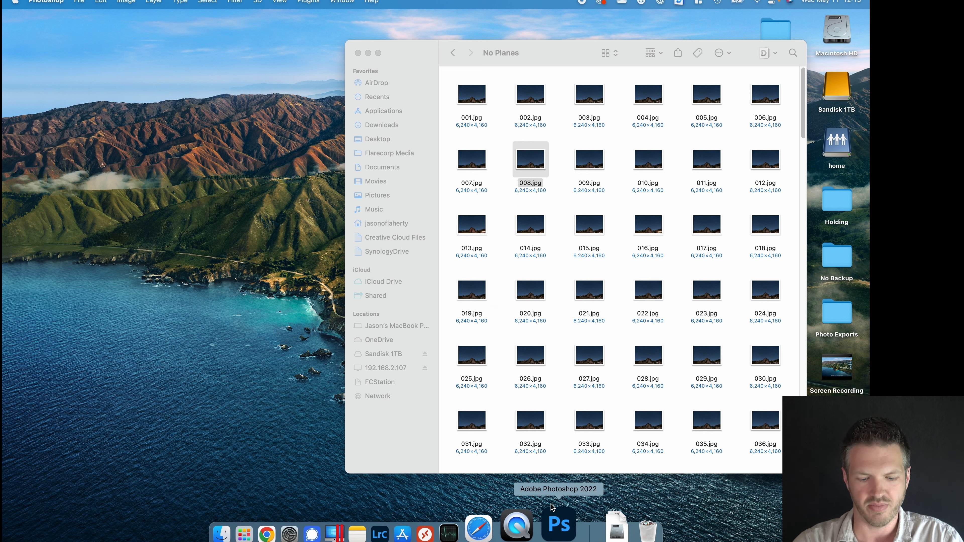
pyautogui.press('super+space')
pyautogui.write('premire pro')
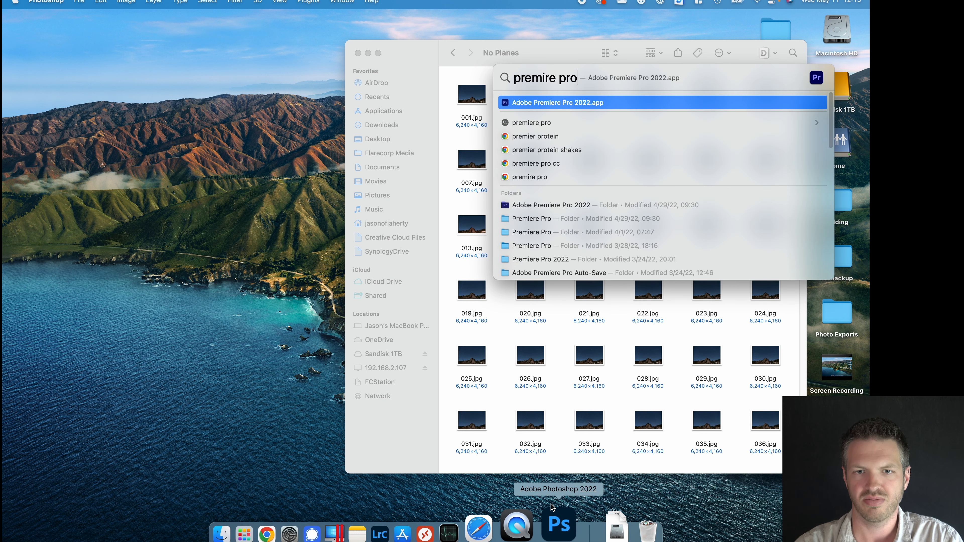
pyautogui.press('Return')
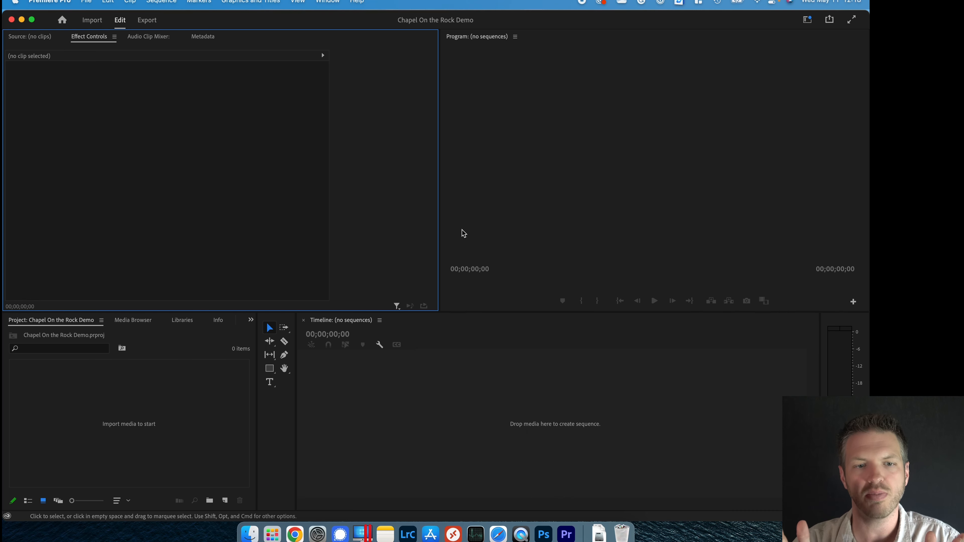
# Import the Comet Trails folder from Star Trails Demo into the Premiere project and open its bin.
pyautogui.click(251, 532)
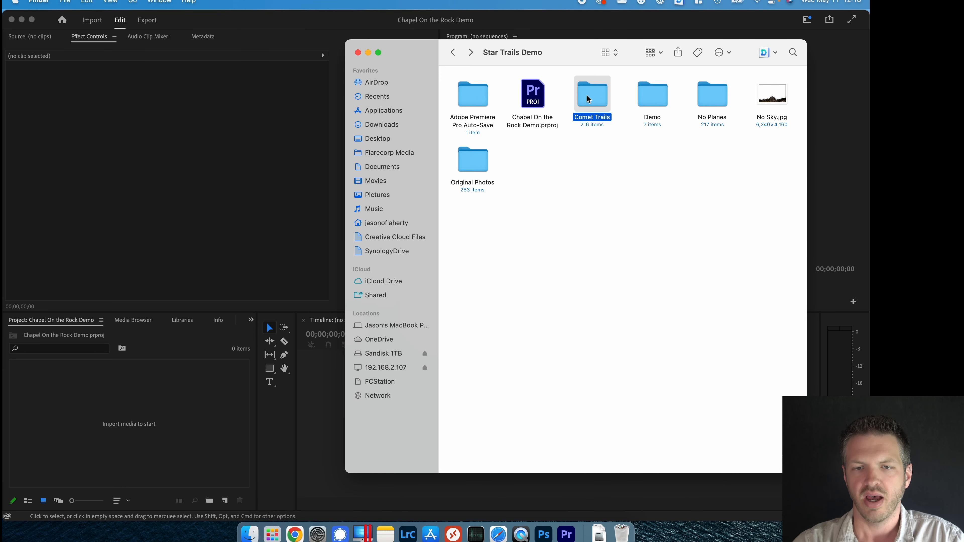
pyautogui.moveTo(596, 106); pyautogui.dragTo(167, 419)
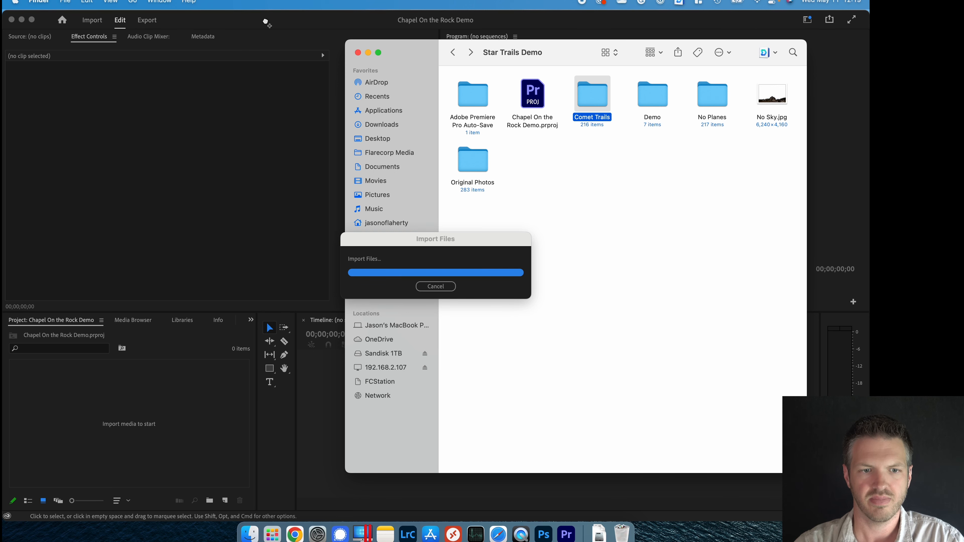
pyautogui.click(266, 24)
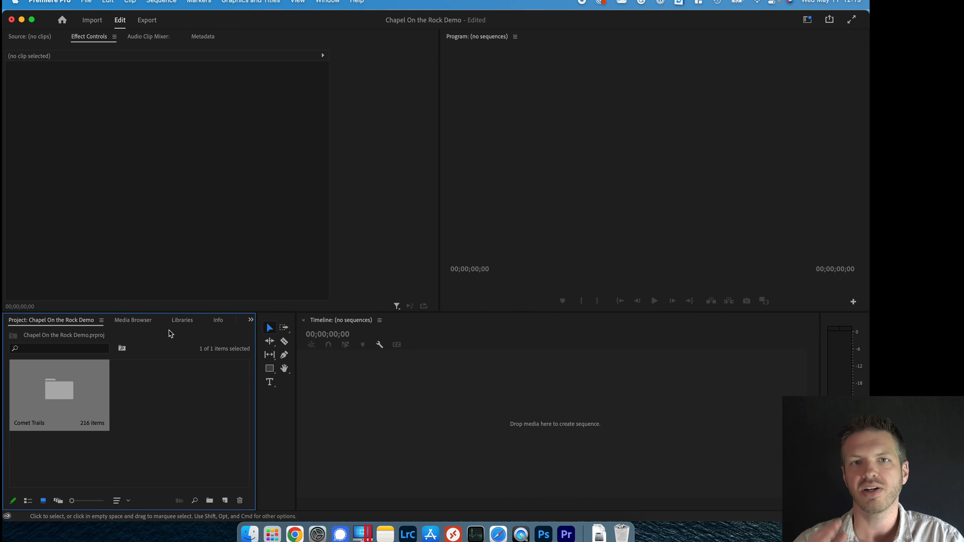
pyautogui.doubleClick(59, 397)
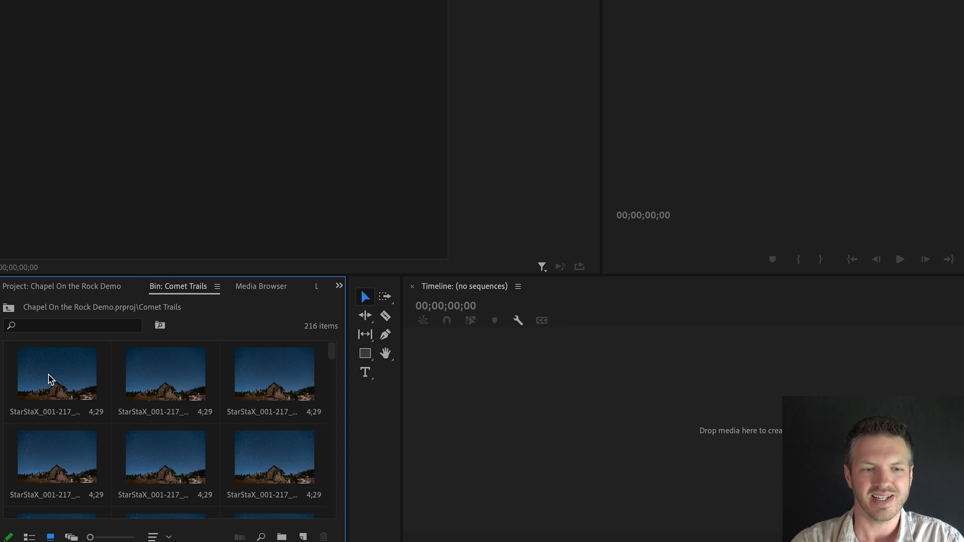
# Create a sequence from all the images in the Comet Trails bin and scrub through its beginning.
pyautogui.click(75, 394)
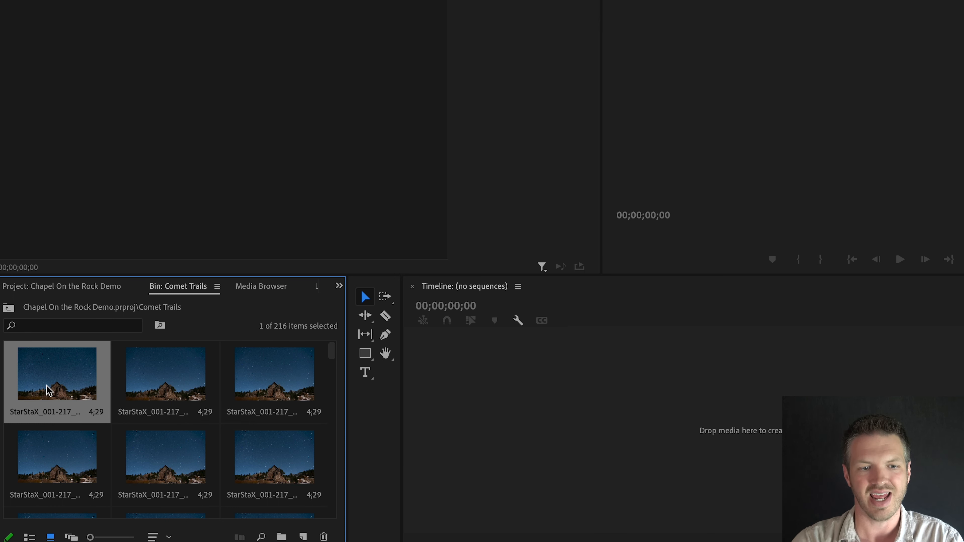
pyautogui.moveTo(282, 376); pyautogui.dragTo(254, 388)
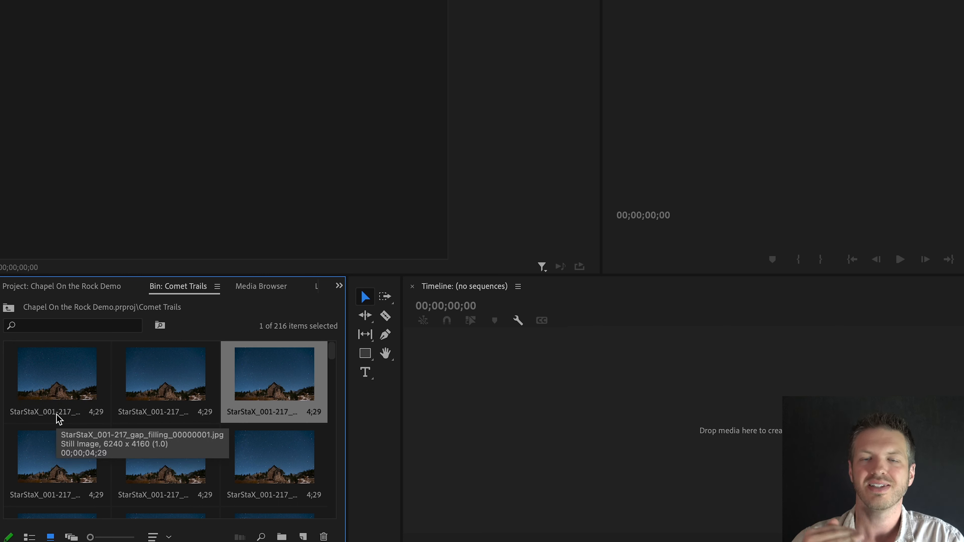
pyautogui.click(58, 374)
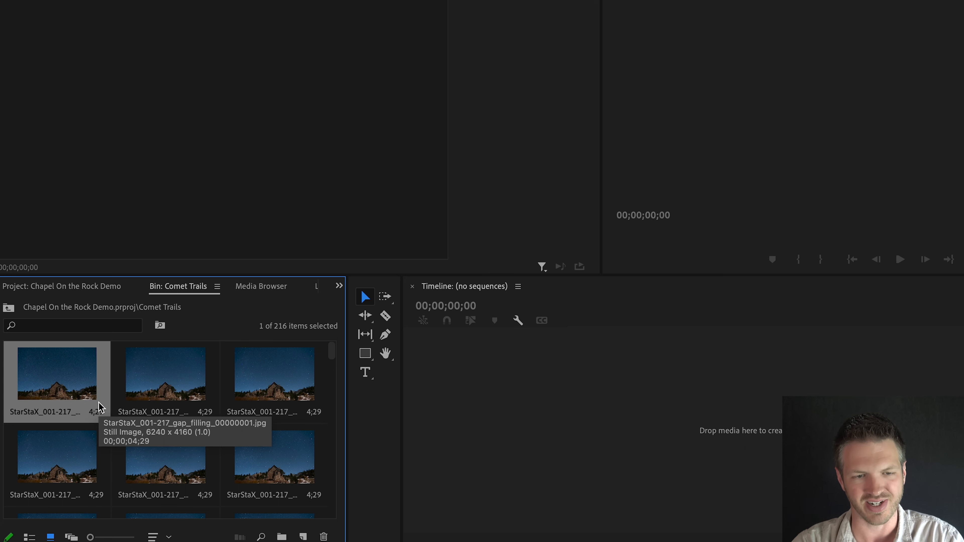
pyautogui.hotkey('ctrl', 'a')
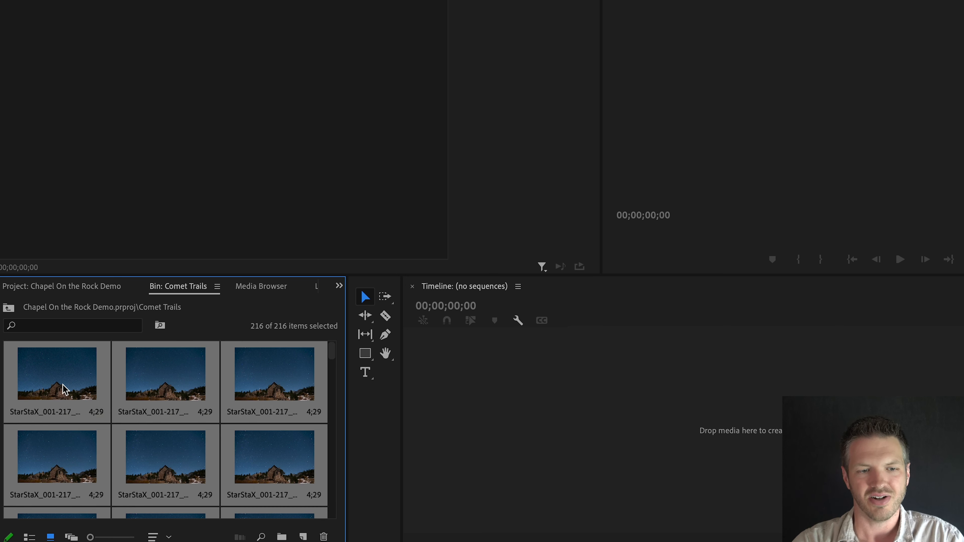
pyautogui.moveTo(59, 378); pyautogui.dragTo(479, 426)
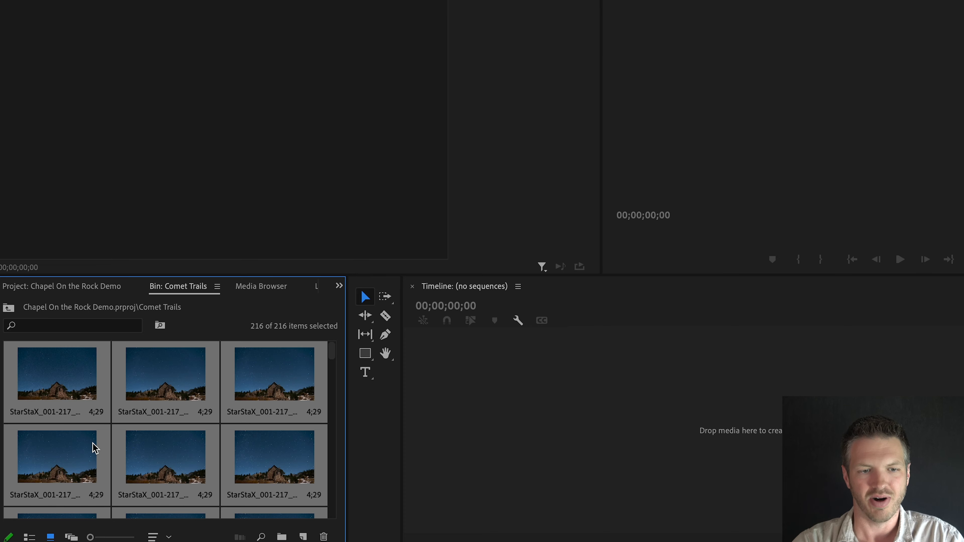
pyautogui.moveTo(368, 423); pyautogui.dragTo(353, 430)
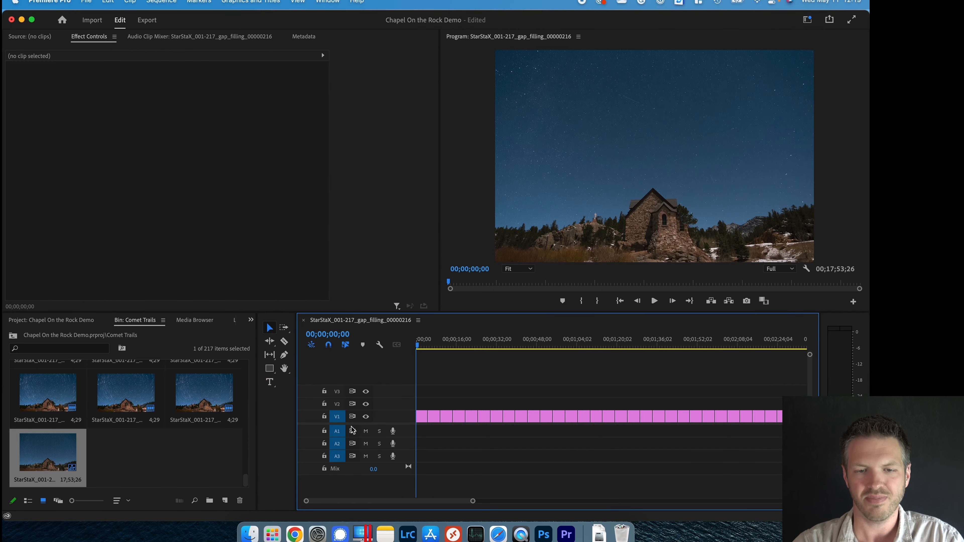
pyautogui.click(440, 345)
pyautogui.moveTo(422, 348); pyautogui.dragTo(598, 346)
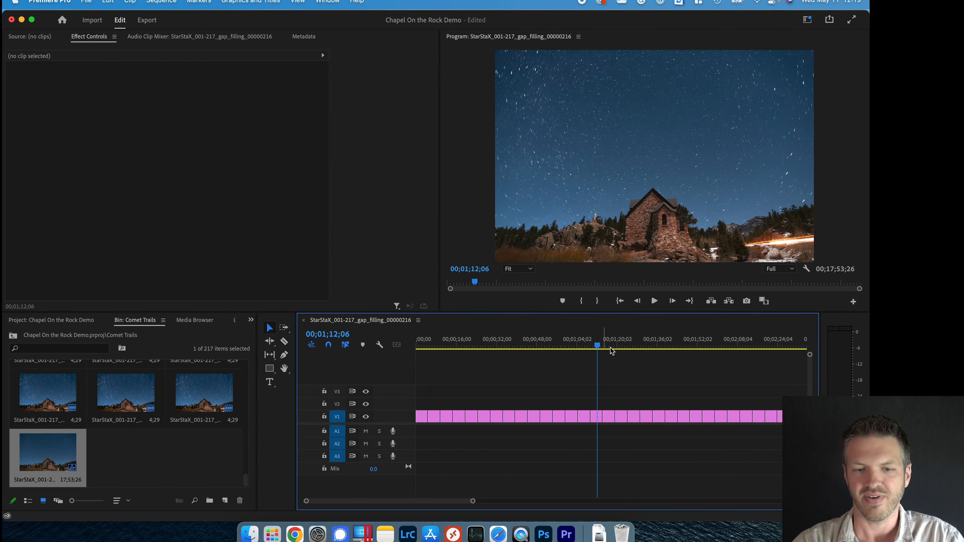
# Set the duration of all clips in the sequence to 4 frames, with ripple edit shifting the trailing clips.
pyautogui.moveTo(473, 502); pyautogui.dragTo(497, 501)
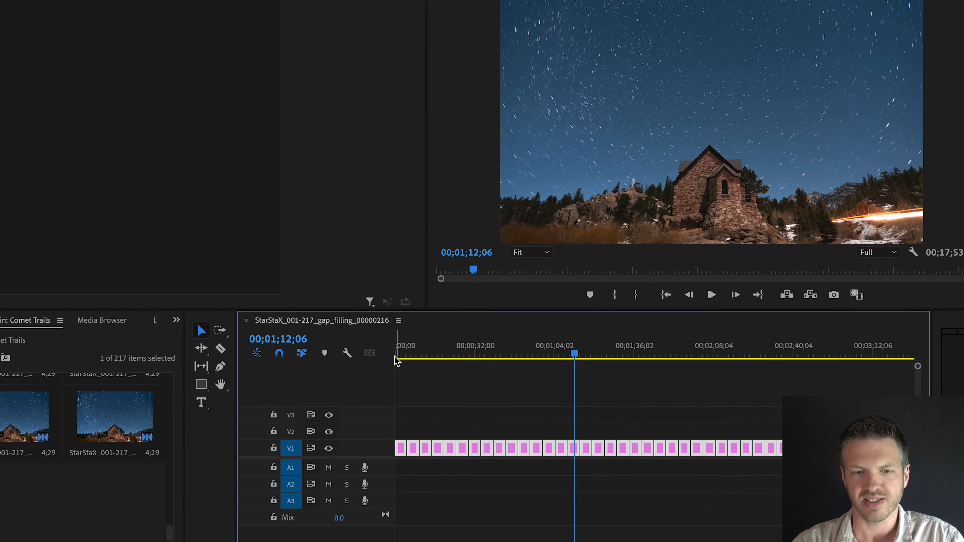
pyautogui.rightClick(393, 471)
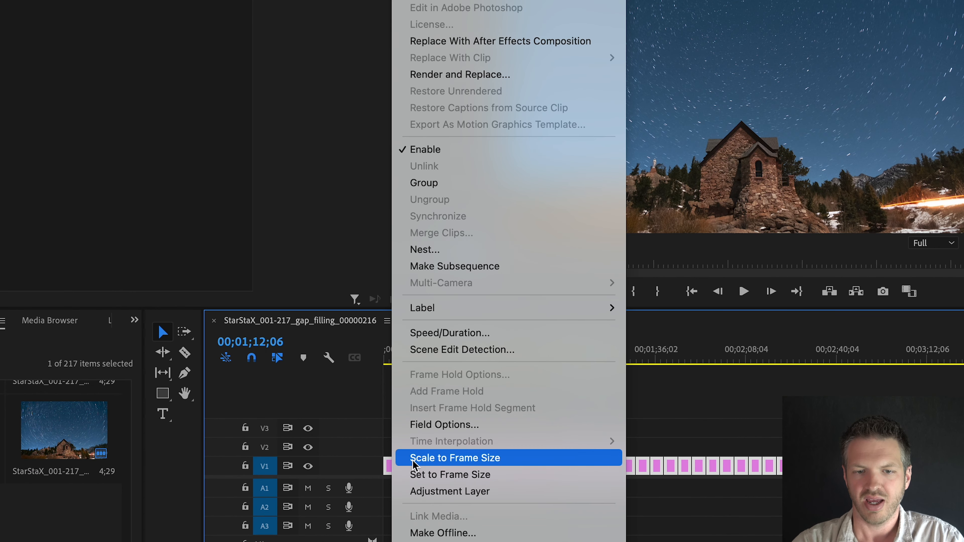
pyautogui.click(464, 334)
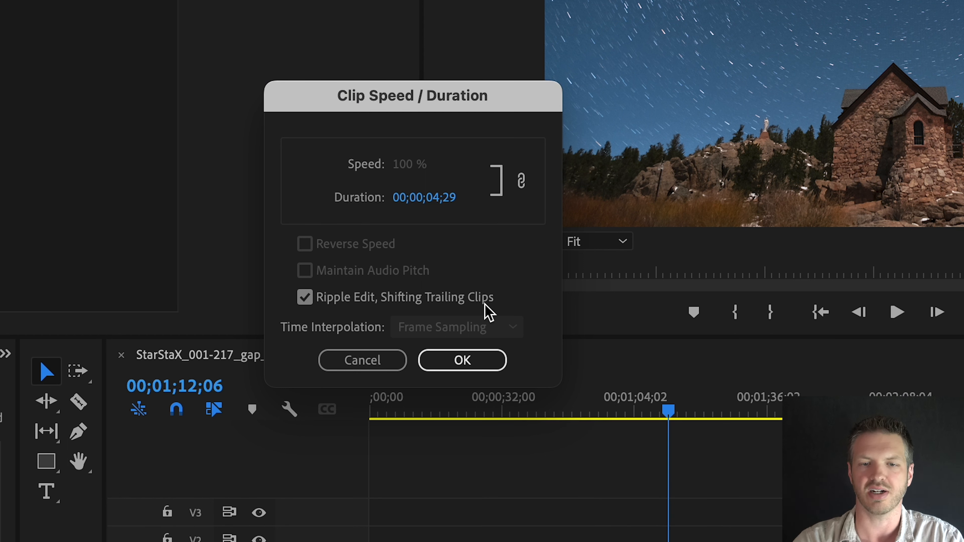
pyautogui.click(440, 199)
pyautogui.write('4')
pyautogui.click(463, 361)
# Play the shortened sequence to preview the star motion and return the playhead to the start.
pyautogui.click(898, 312)
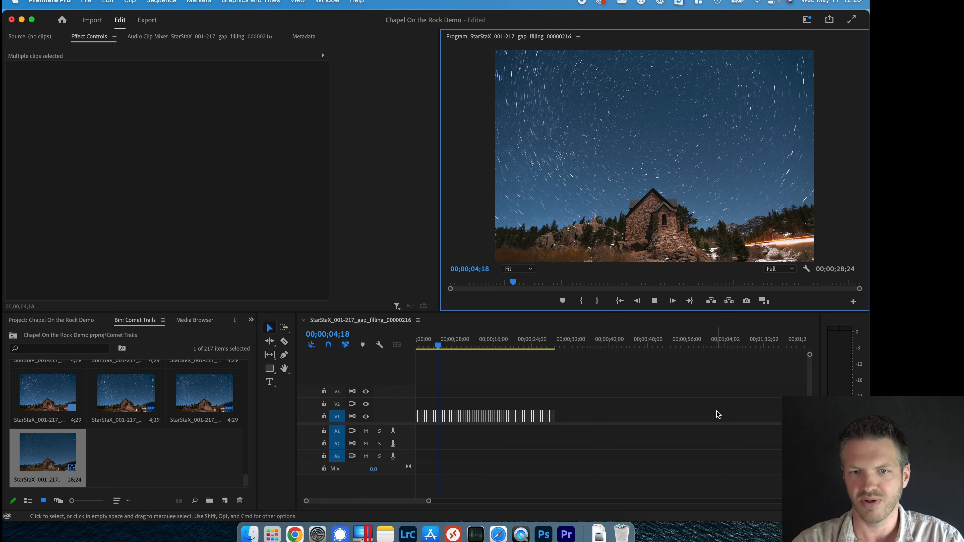
pyautogui.click(450, 349)
pyautogui.moveTo(449, 348); pyautogui.dragTo(392, 349)
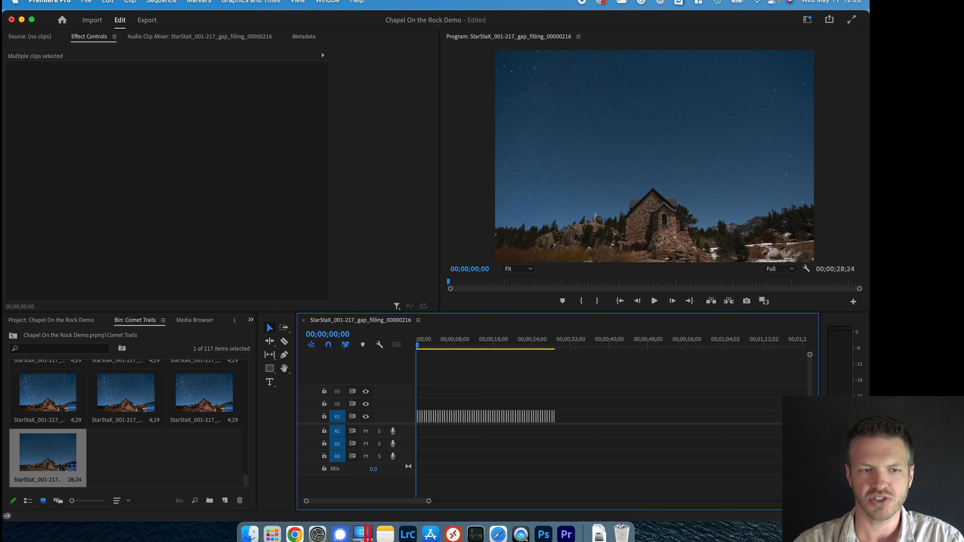
# Import No Sky.png into the project and lay it on track V2 over the full length of the star-trail clips.
pyautogui.click(51, 321)
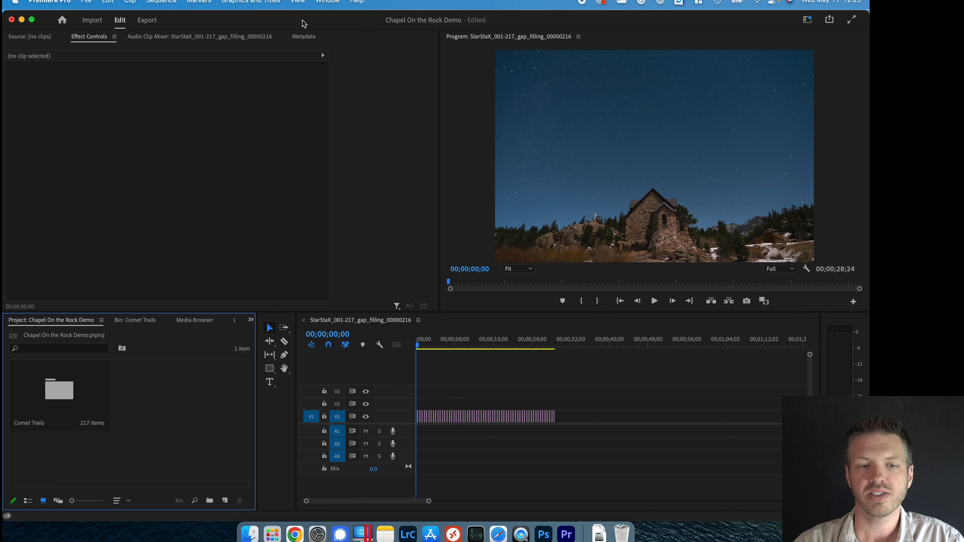
pyautogui.click(250, 534)
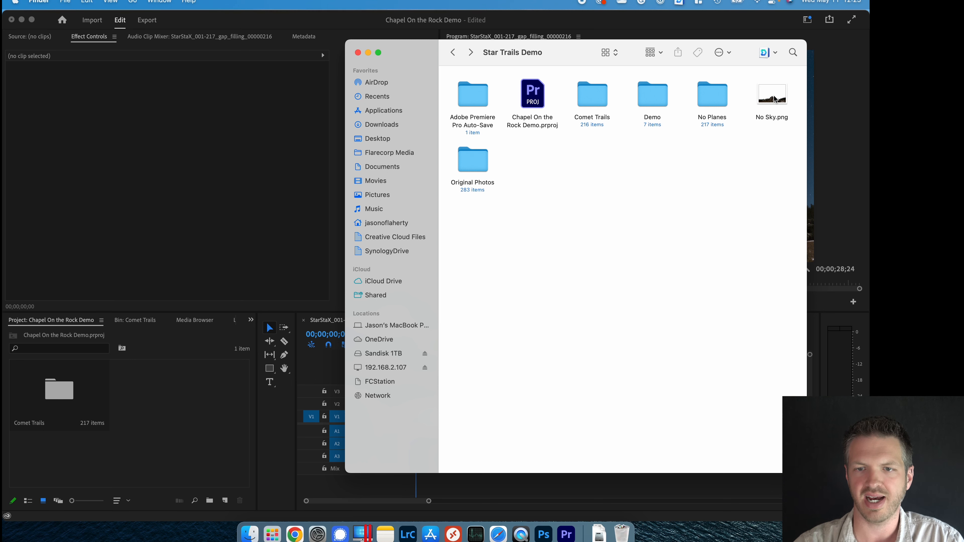
pyautogui.moveTo(774, 99); pyautogui.dragTo(183, 412)
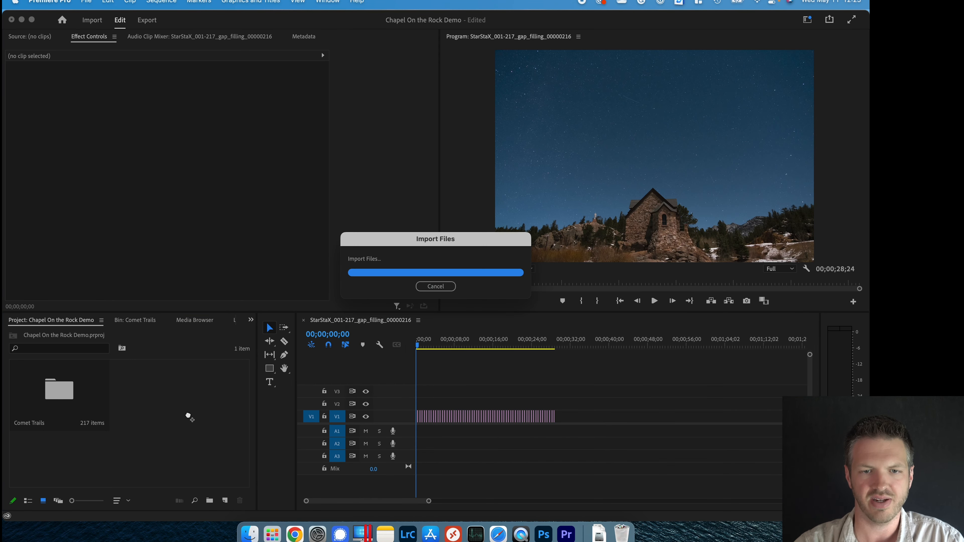
pyautogui.moveTo(167, 404); pyautogui.dragTo(421, 404)
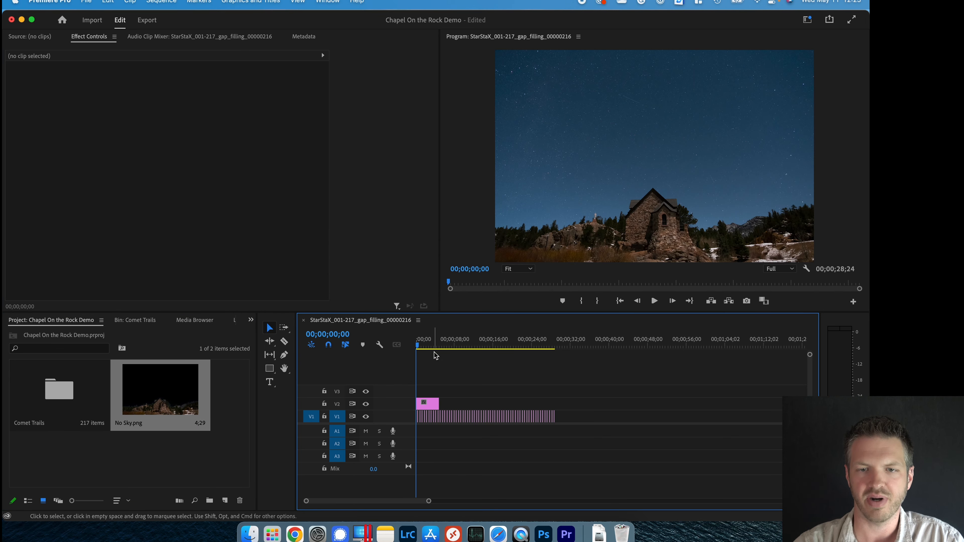
pyautogui.moveTo(445, 404); pyautogui.dragTo(555, 404)
# Scrub through the sequence to examine the foreground overlay against the moving star trails.
pyautogui.click(543, 344)
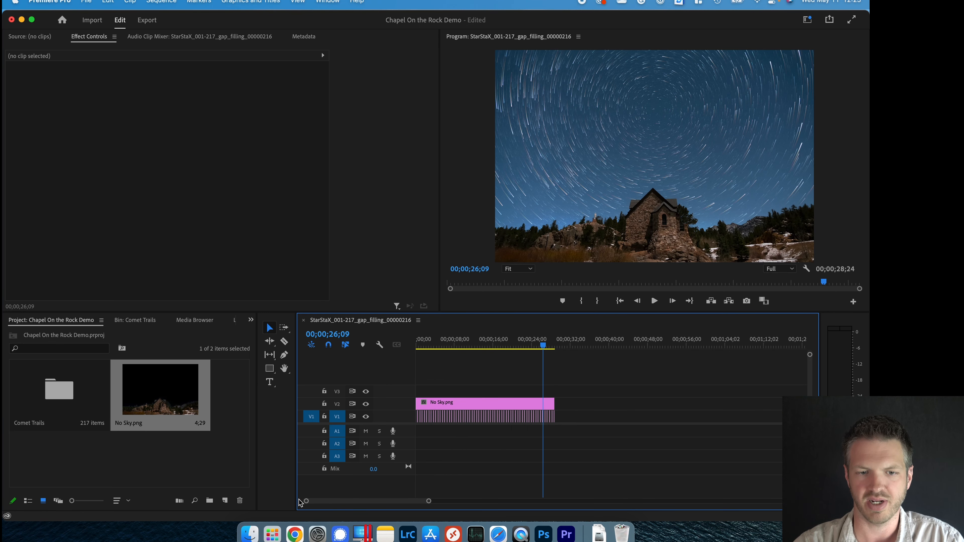
pyautogui.moveTo(308, 502); pyautogui.dragTo(256, 503)
pyautogui.moveTo(359, 501); pyautogui.dragTo(414, 502)
pyautogui.click(479, 343)
pyautogui.moveTo(479, 342); pyautogui.dragTo(527, 347)
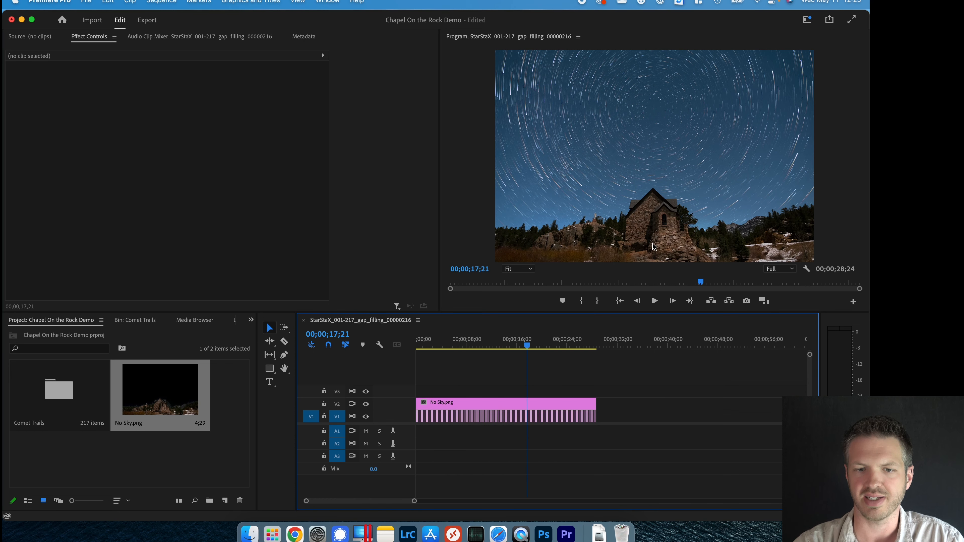
# Hide track V1 briefly to examine the foreground layer alone, show it again, and return the playhead to the start.
pyautogui.click(463, 404)
pyautogui.click(366, 416)
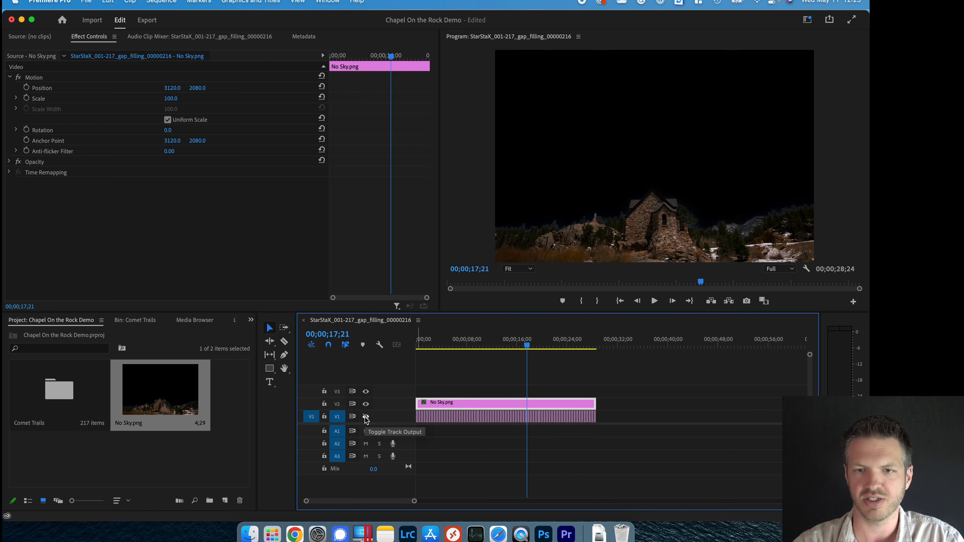
pyautogui.click(365, 417)
pyautogui.moveTo(528, 346); pyautogui.dragTo(417, 346)
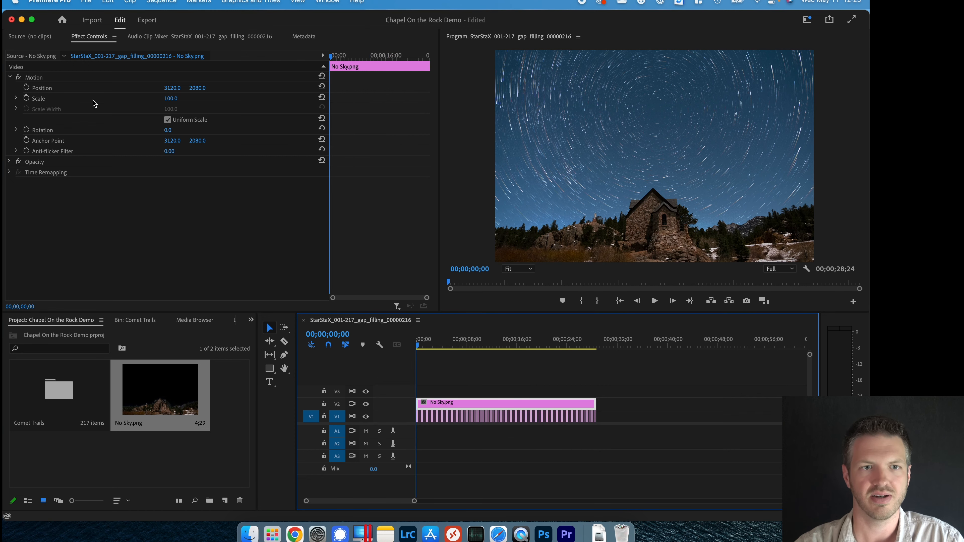
# Open the media export settings for the sequence and set a custom video frame size of 1080 x 720 with the aspect ratio locked.
pyautogui.click(86, 2)
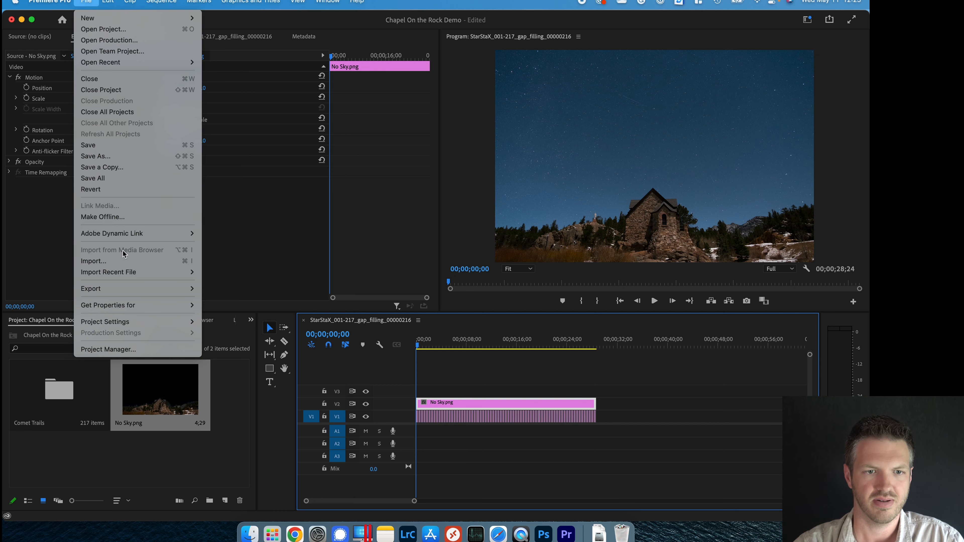
pyautogui.moveTo(128, 290)
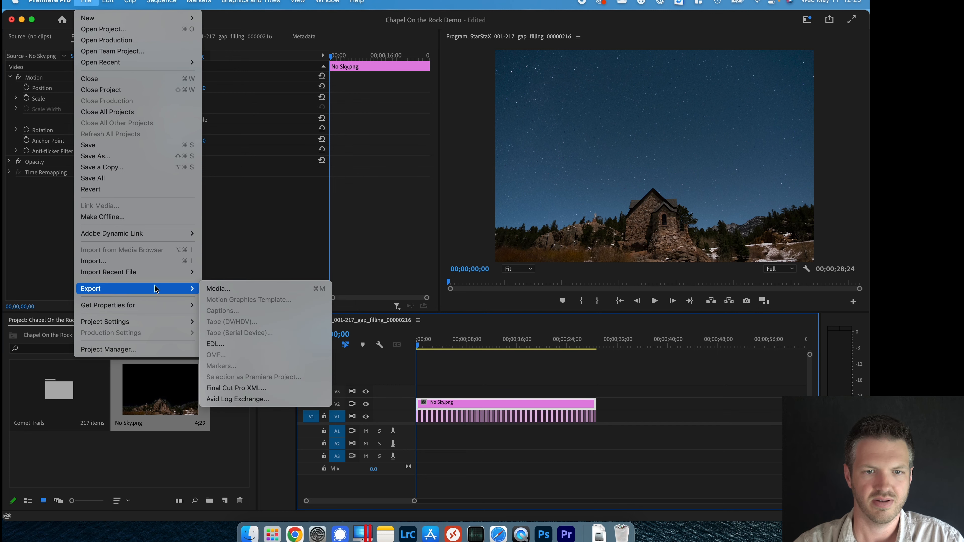
pyautogui.click(231, 289)
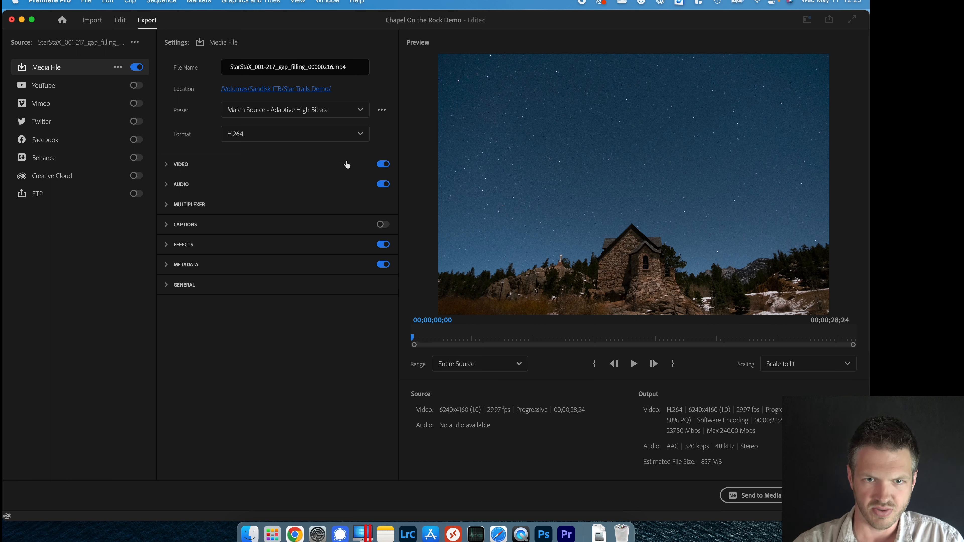
pyautogui.click(169, 165)
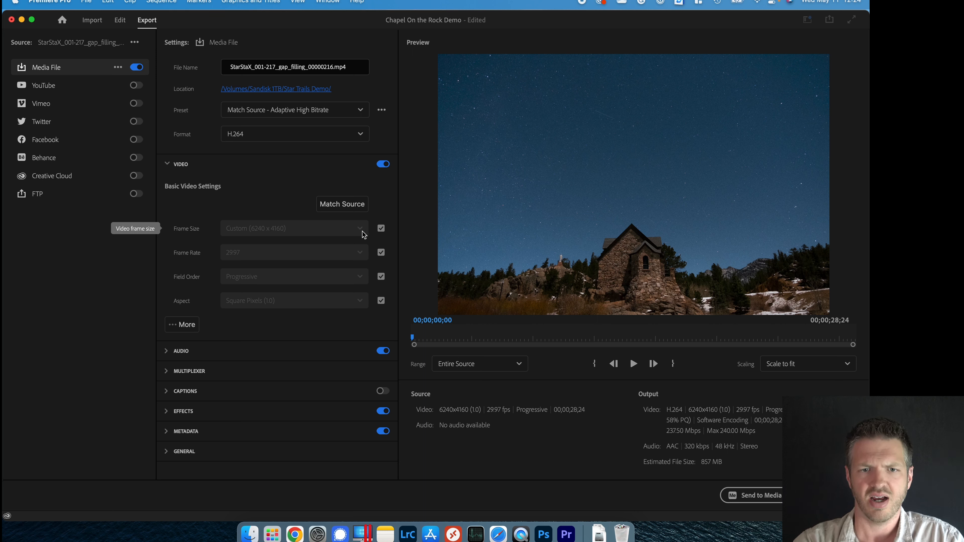
pyautogui.click(381, 228)
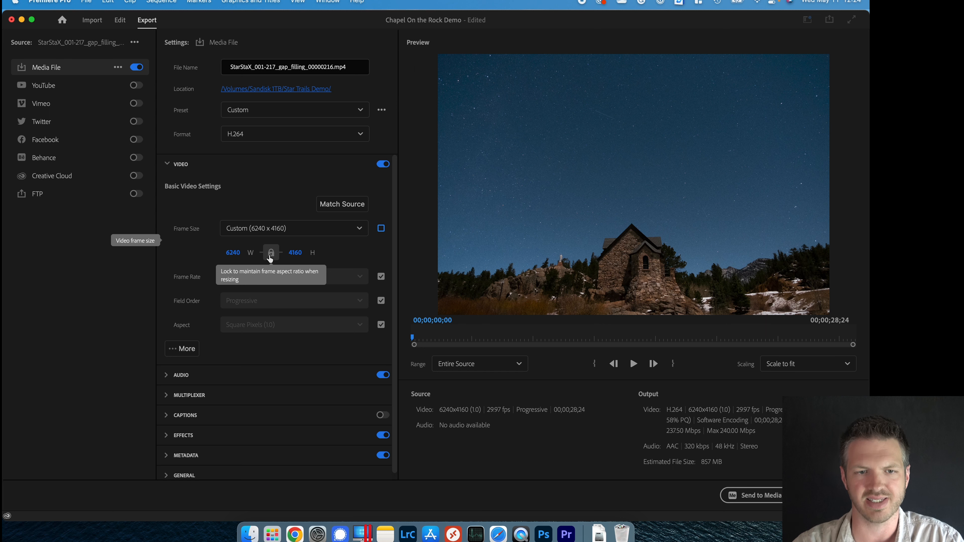
pyautogui.click(233, 252)
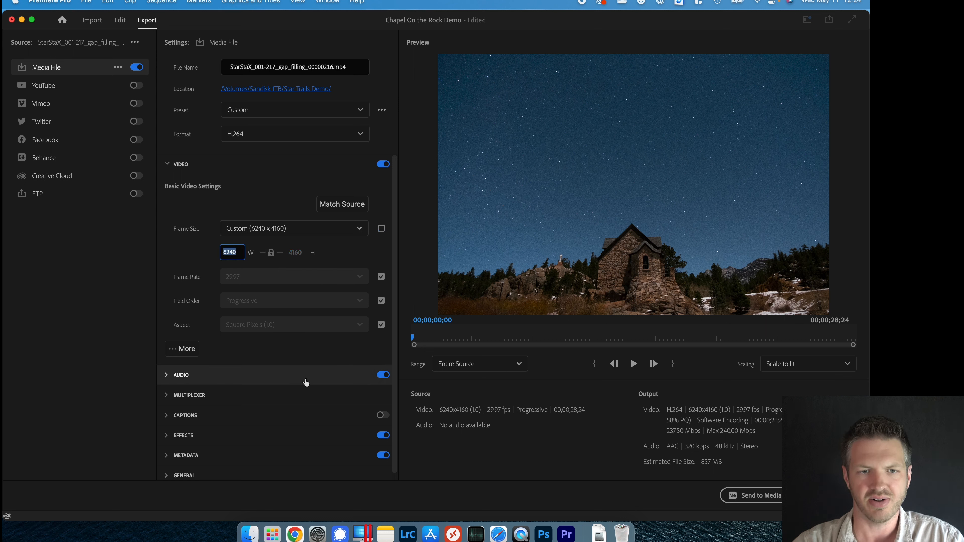
pyautogui.write('1080')
pyautogui.press('Return')
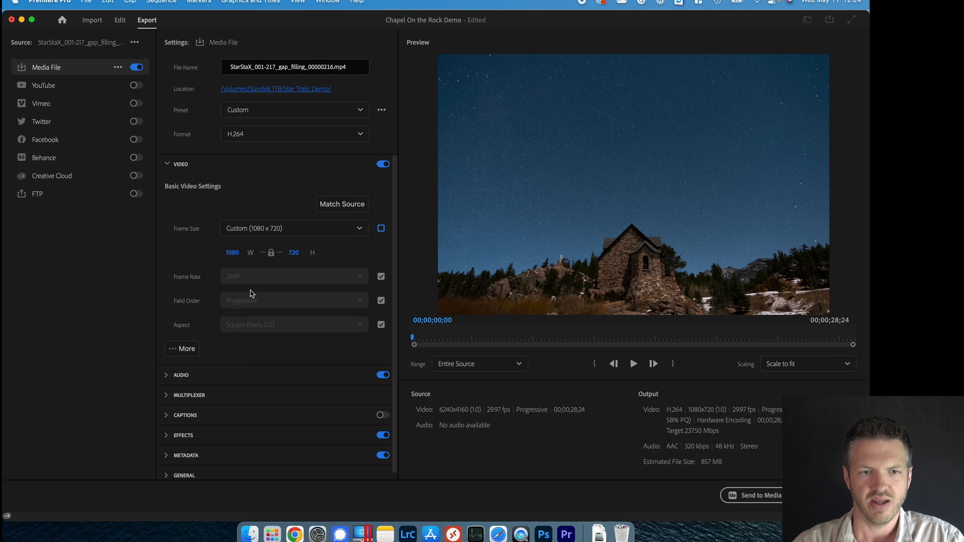
# Unlink the export frame rate from the source and set it to 24 fps.
pyautogui.click(380, 277)
pyautogui.click(357, 277)
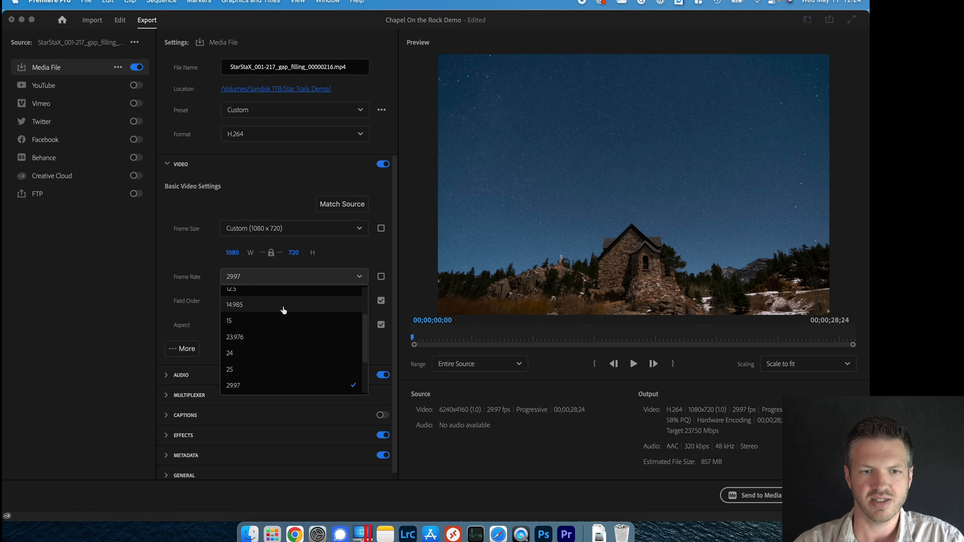
pyautogui.click(253, 355)
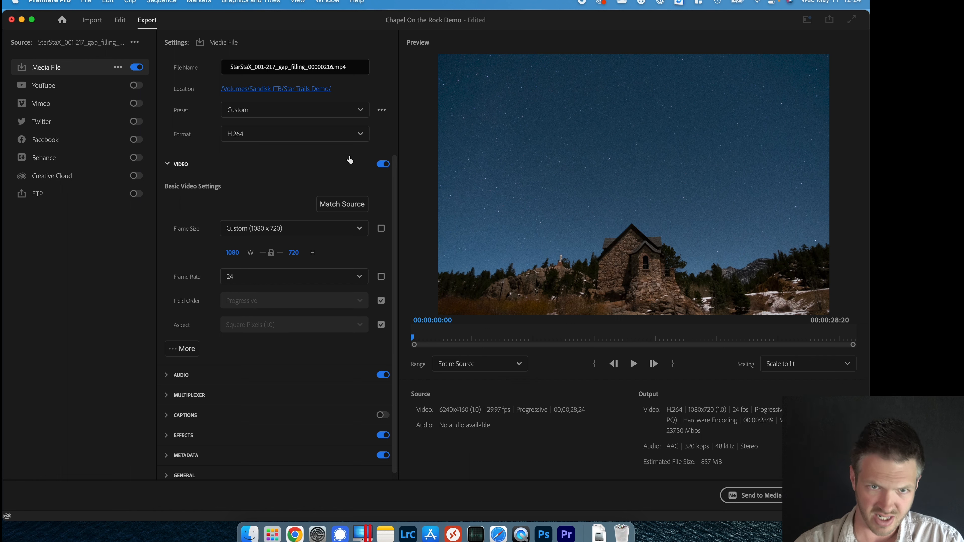
# Name the output file Chapel on the Rock Star Circles and export the video.
pyautogui.click(299, 69)
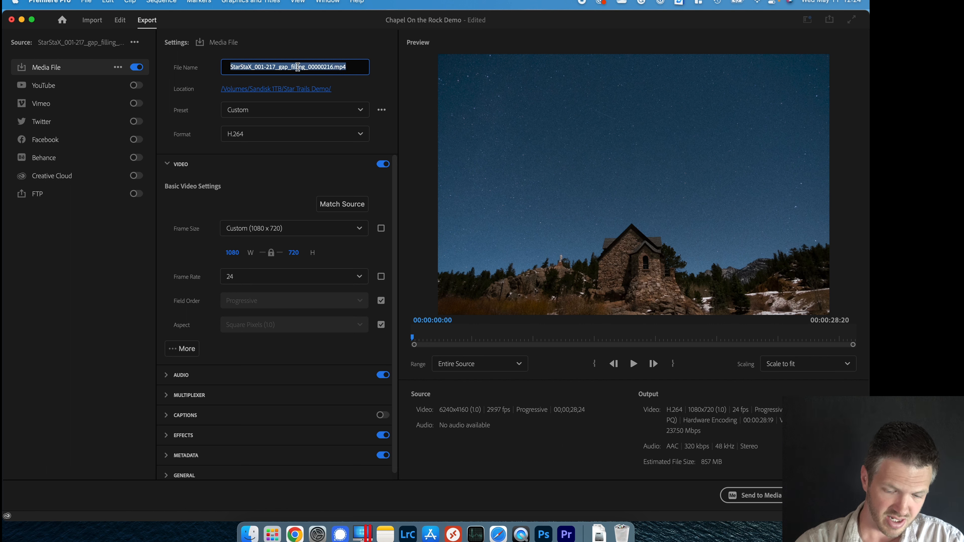
pyautogui.write('Chapel on the Rock Star Circles')
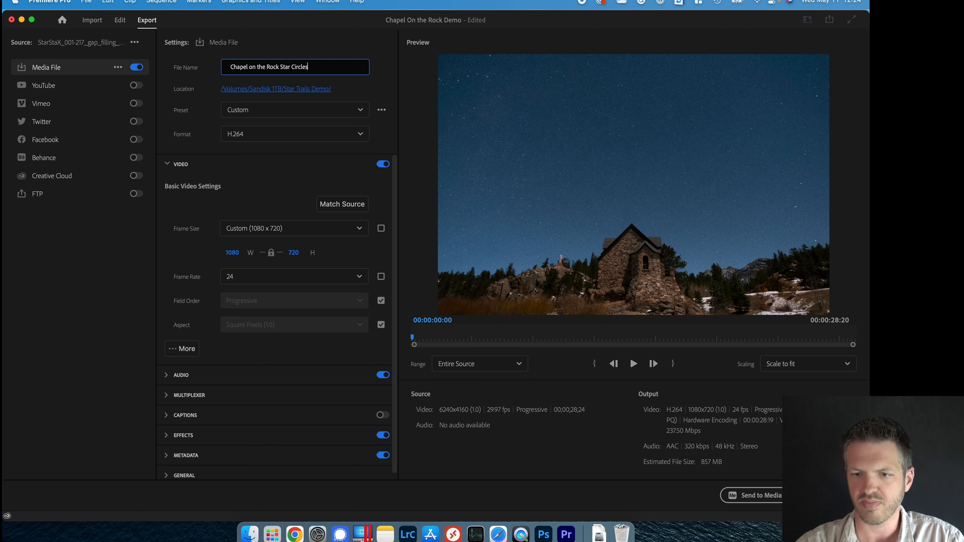
pyautogui.click(841, 495)
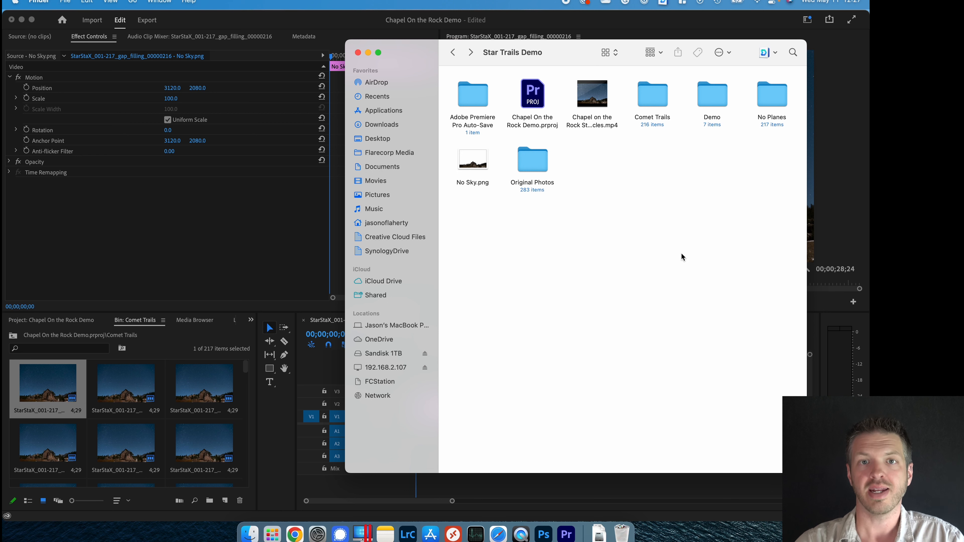
# Preview Chapel on the Rock Star Circles.mp4 from the Star Trails Demo folder, skipping past the middle and back to the beginning.
pyautogui.click(602, 96)
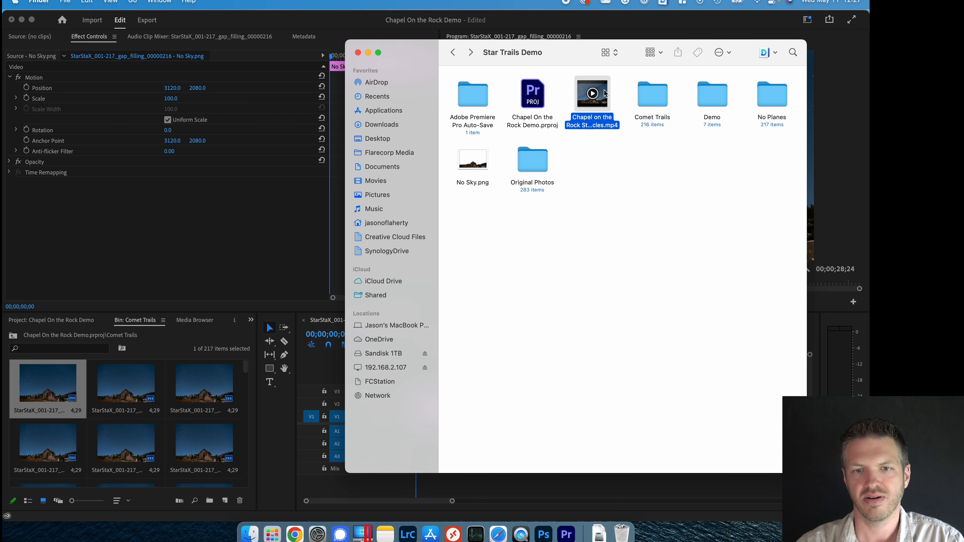
pyautogui.press('space')
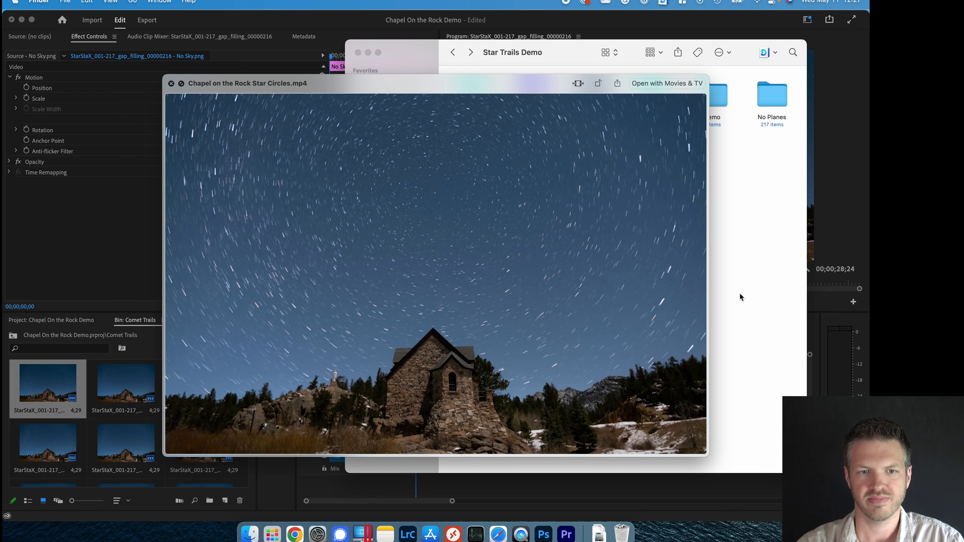
pyautogui.moveTo(381, 453)
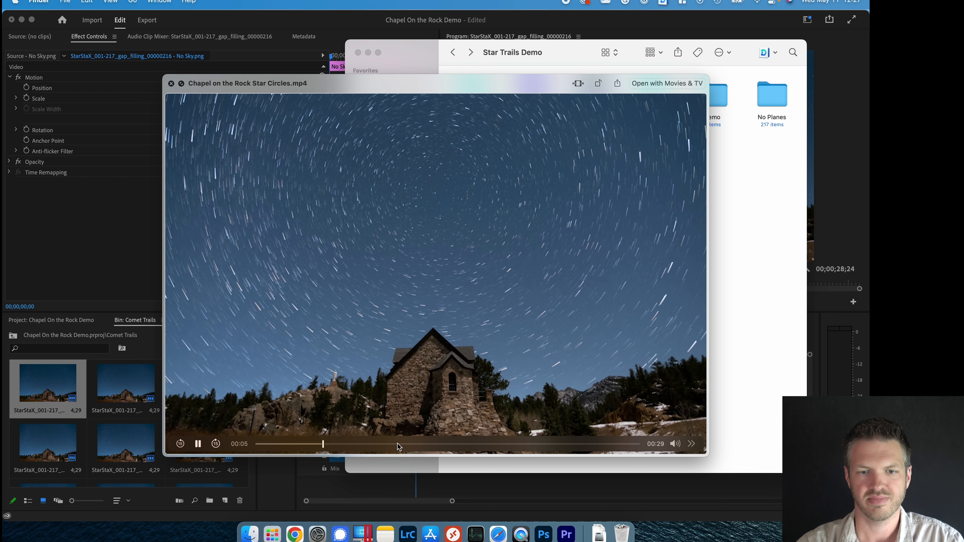
pyautogui.click(461, 446)
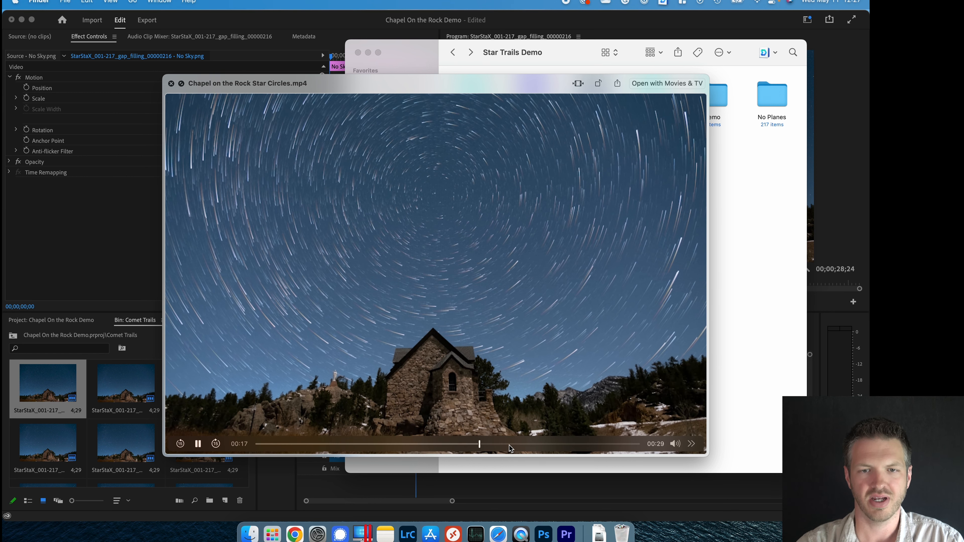
pyautogui.click(257, 444)
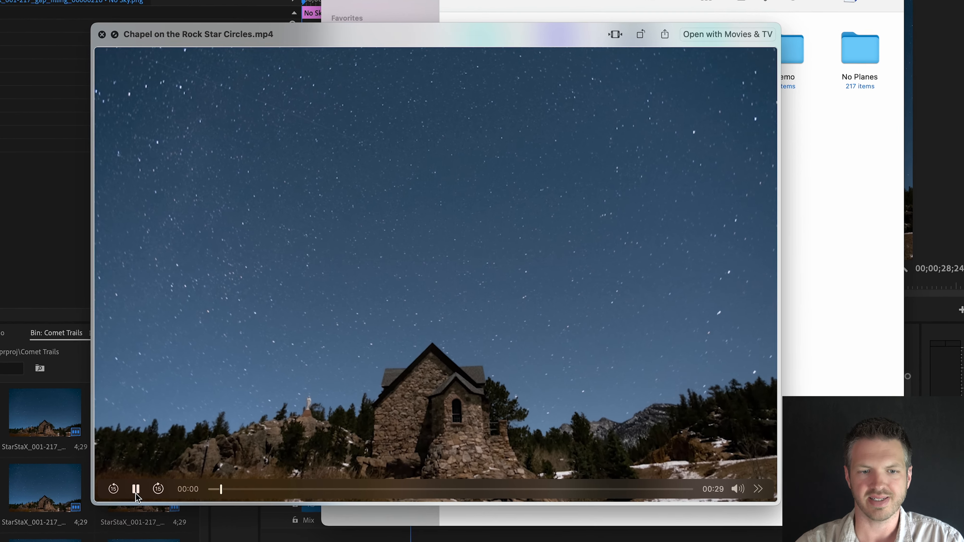
# Pause the video, replay its opening second to examine how the trails begin, rewind it to the start, and close the preview.
pyautogui.click(190, 450)
pyautogui.moveTo(200, 514); pyautogui.dragTo(185, 513)
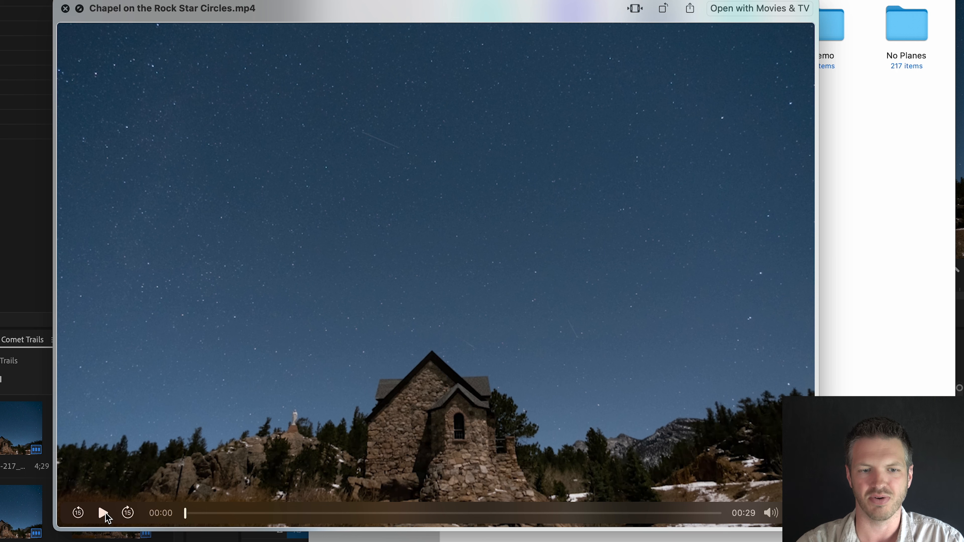
pyautogui.click(103, 513)
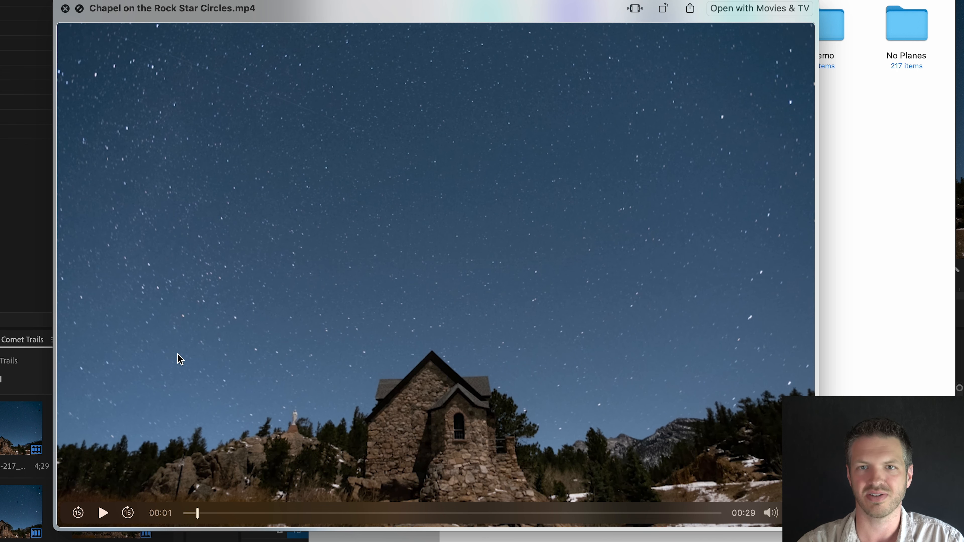
pyautogui.moveTo(199, 518); pyautogui.dragTo(136, 523)
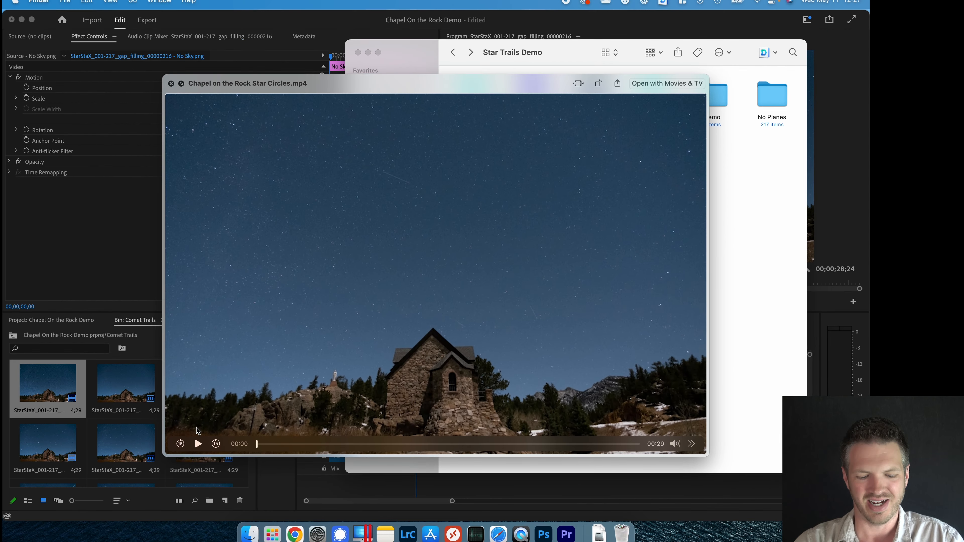
pyautogui.press('space')
pyautogui.click(632, 327)
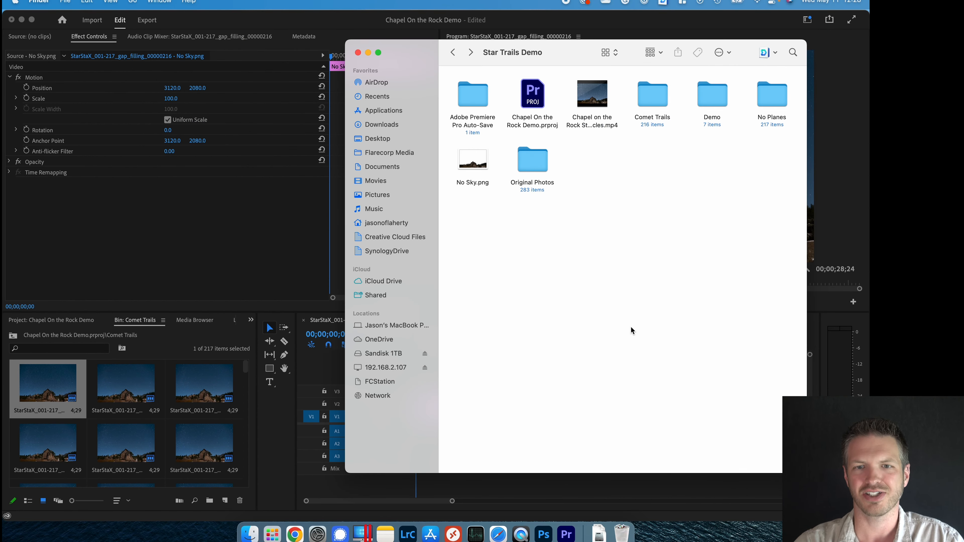